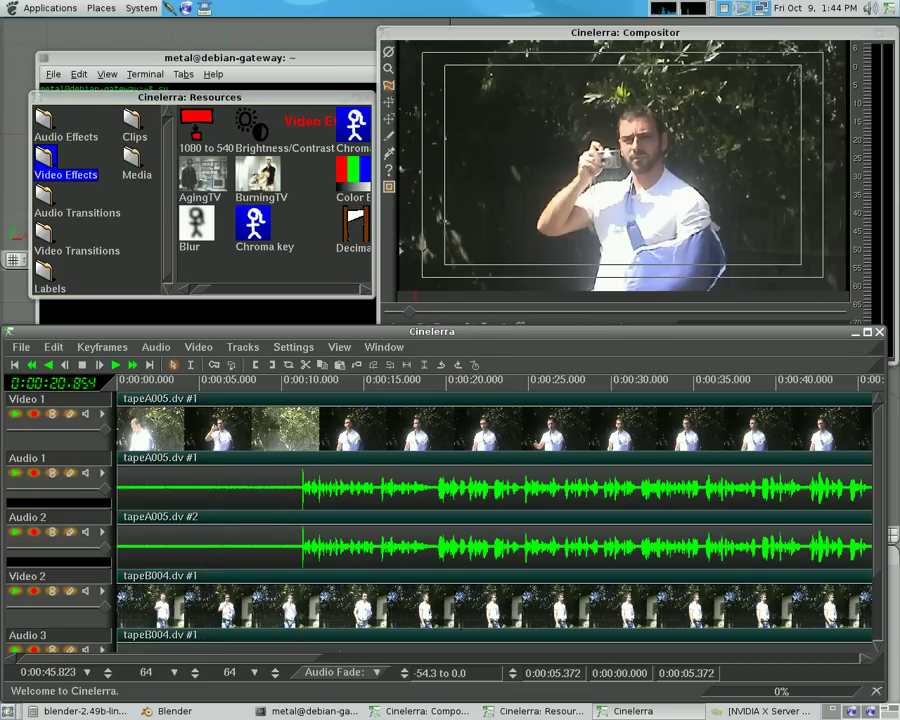
Move the Video 2 track up until it sits directly beneath the Video 1 track.
scroll(476, 592, down, 3)
scroll(476, 592, up, 2)
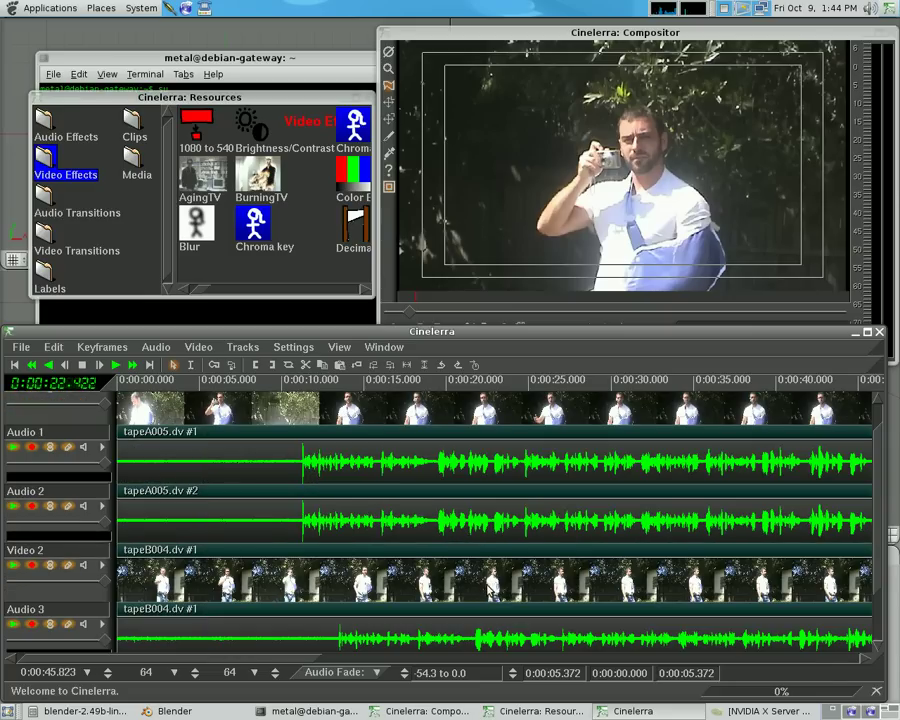
right_click(480, 587)
click(533, 612)
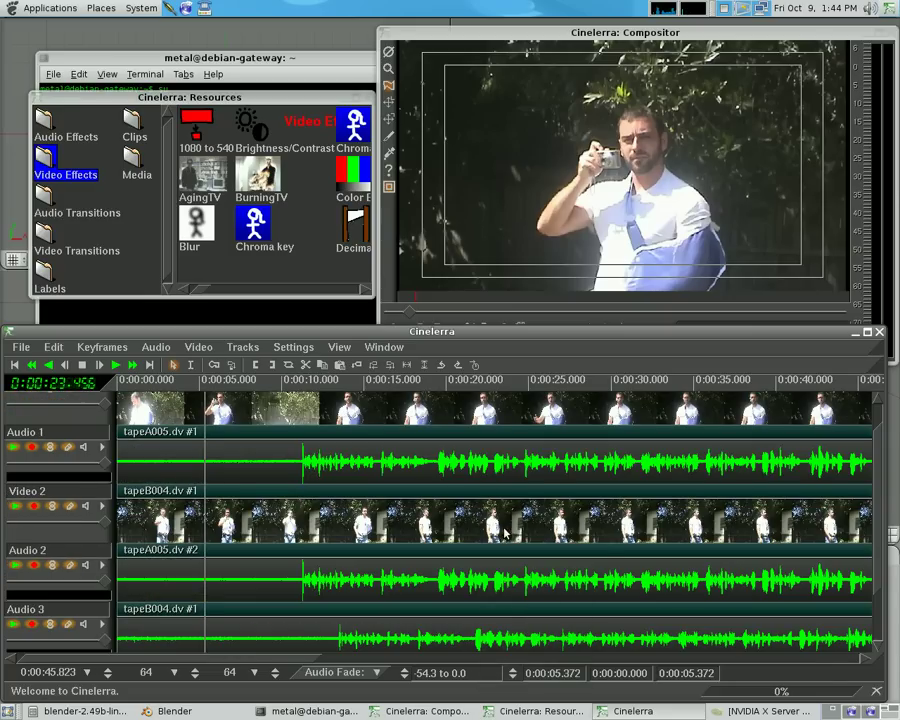
right_click(492, 526)
click(549, 556)
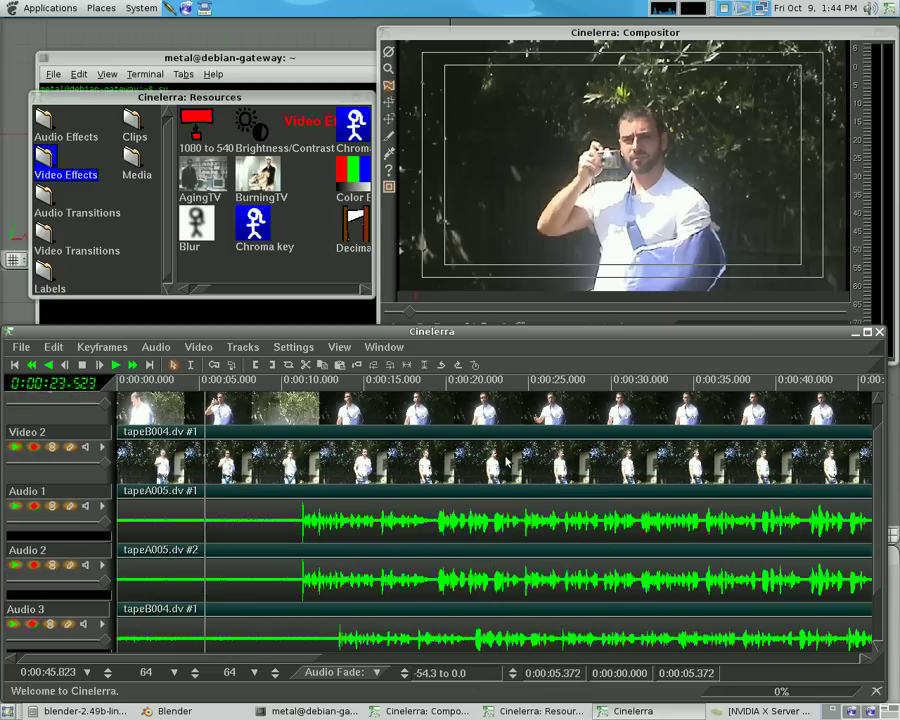
scroll(549, 556, up, 1)
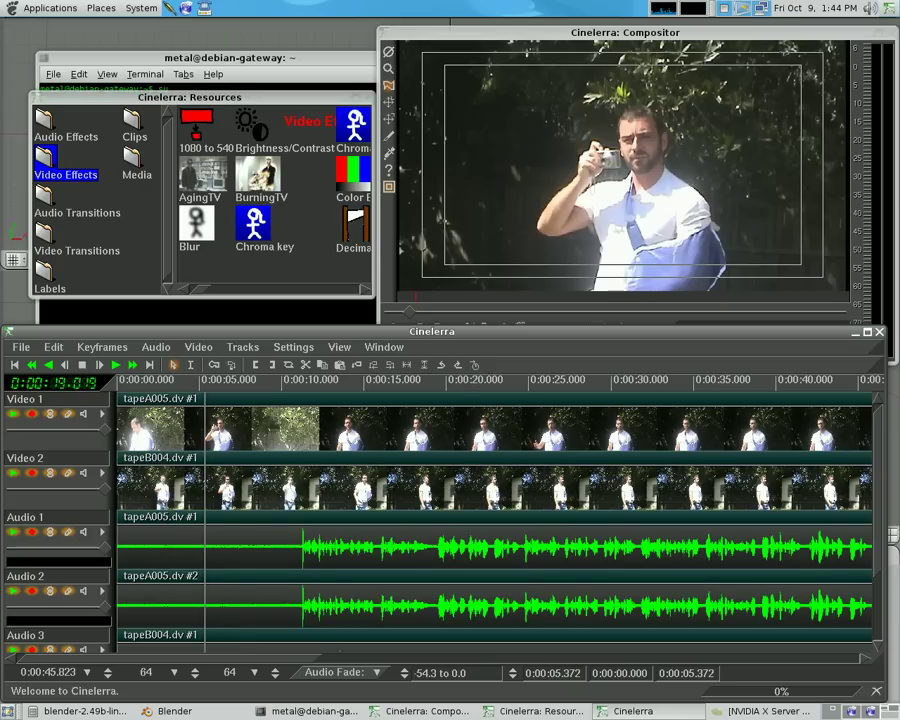
Compare the two camera angles by scrubbing the timeline and switching Video 1 playback off and back on.
drag(440, 388, 584, 391)
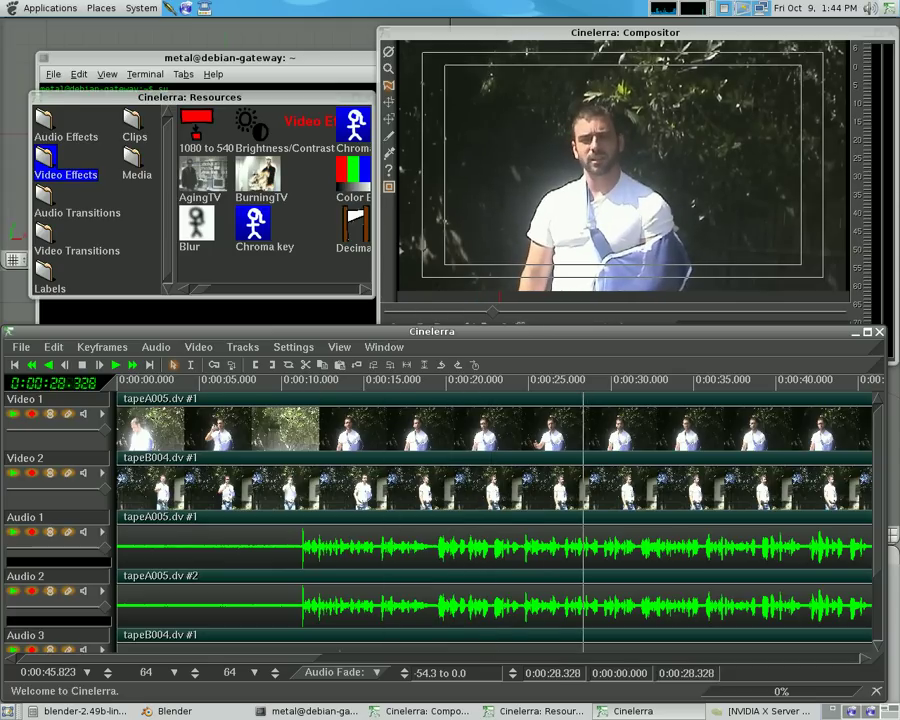
click(14, 416)
drag(560, 389, 479, 389)
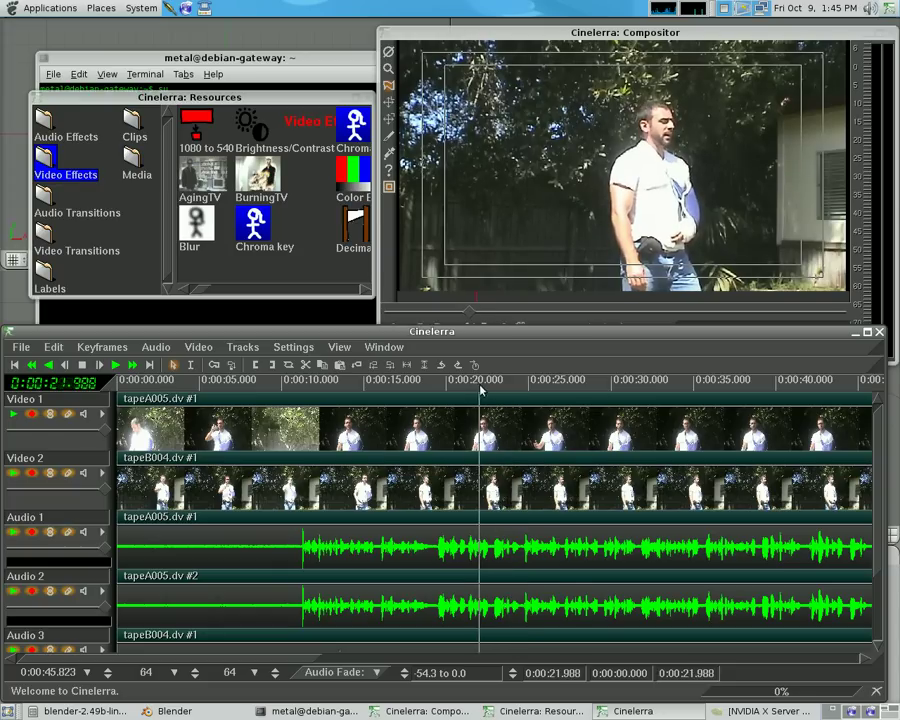
click(13, 415)
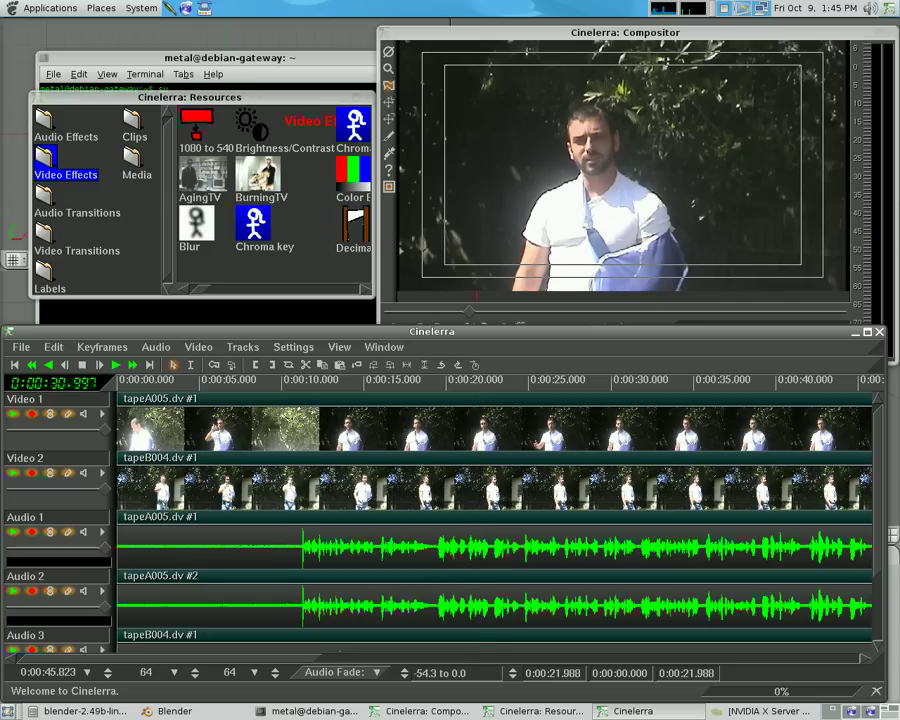
Activate mask editing in the Compositor and leave only the Video 1 track armed, disarming all others.
click(389, 89)
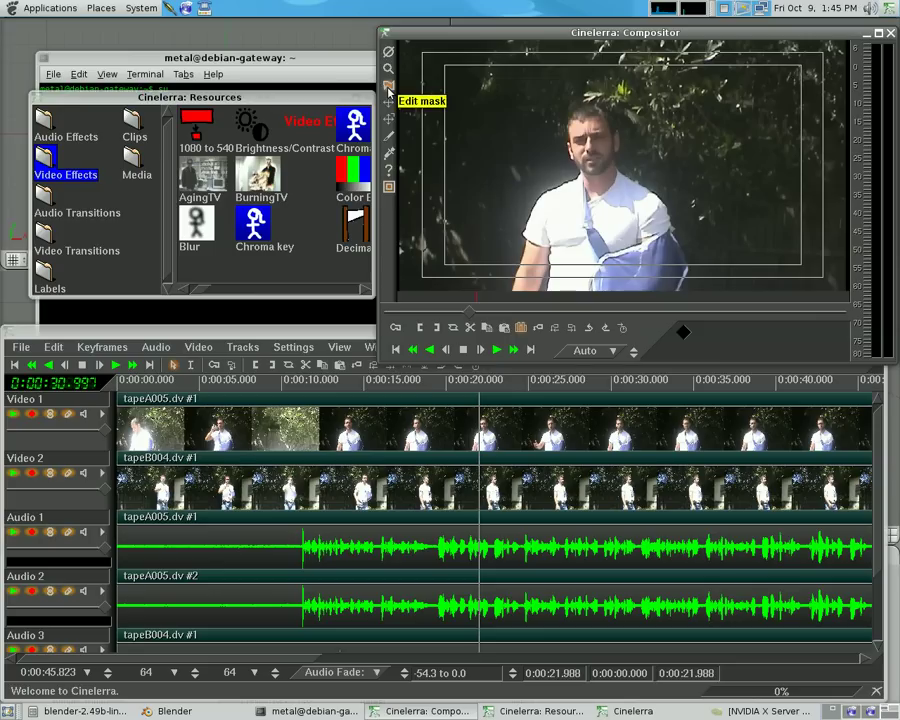
click(29, 477)
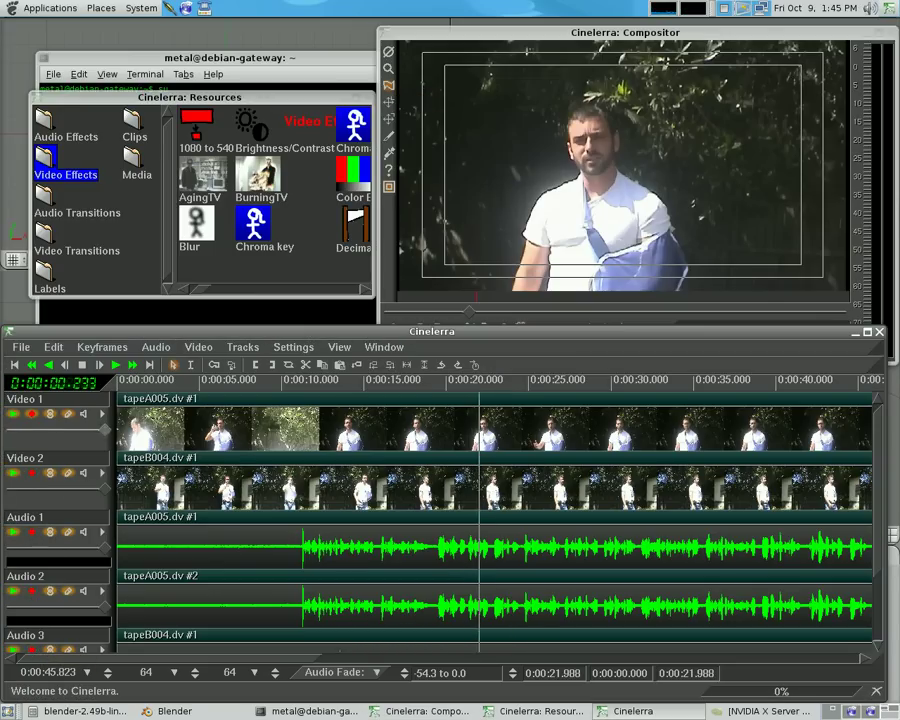
scroll(889, 537, down, 2)
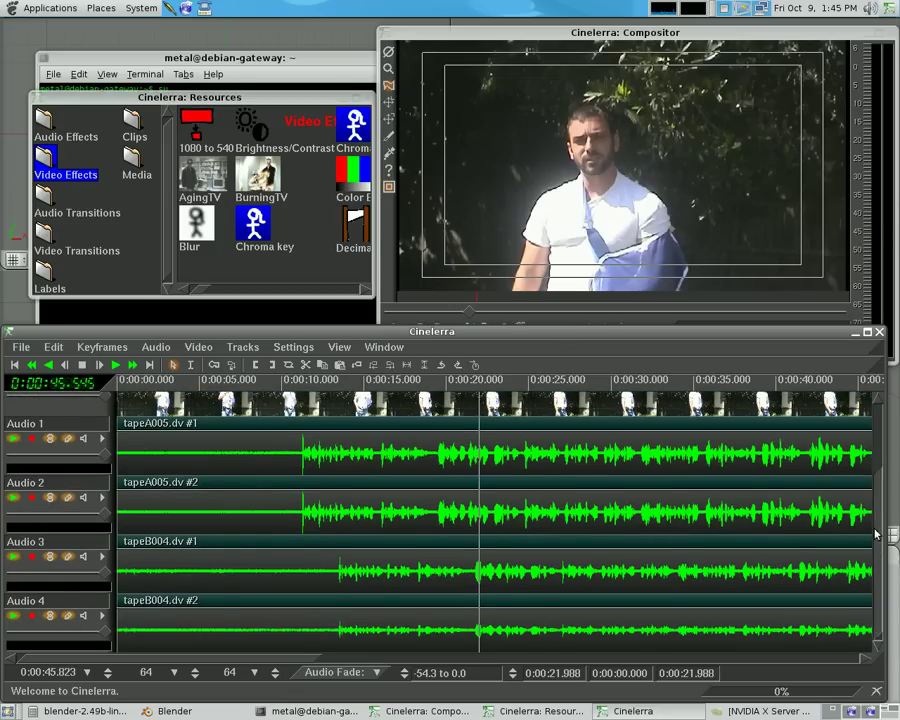
scroll(860, 400, up, 2)
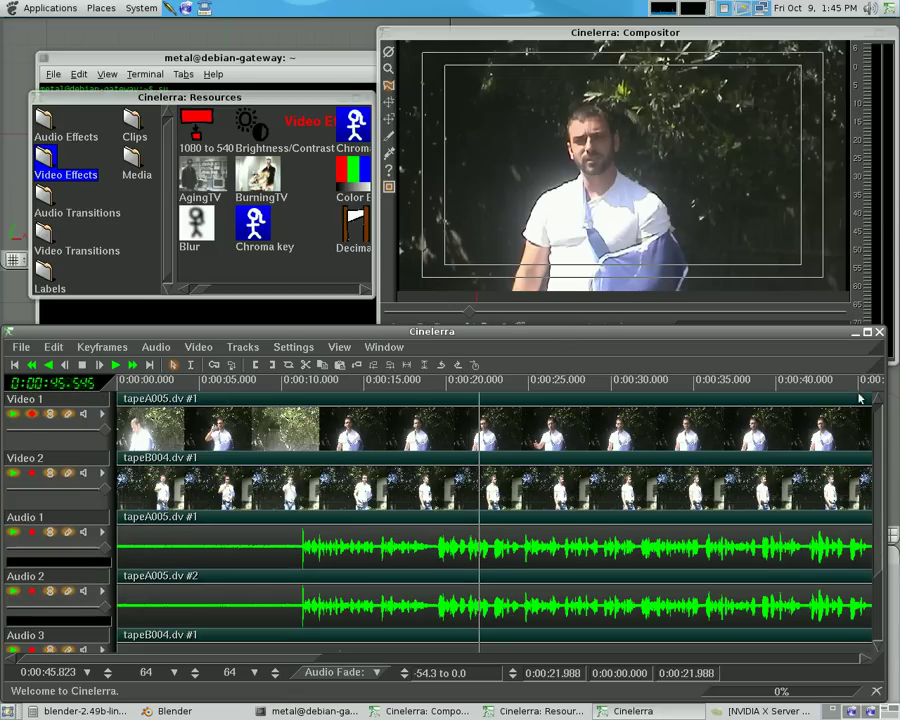
Draw a five-point mask on Video 1 around the smaller man's head and upper body from the underlying clip.
click(687, 98)
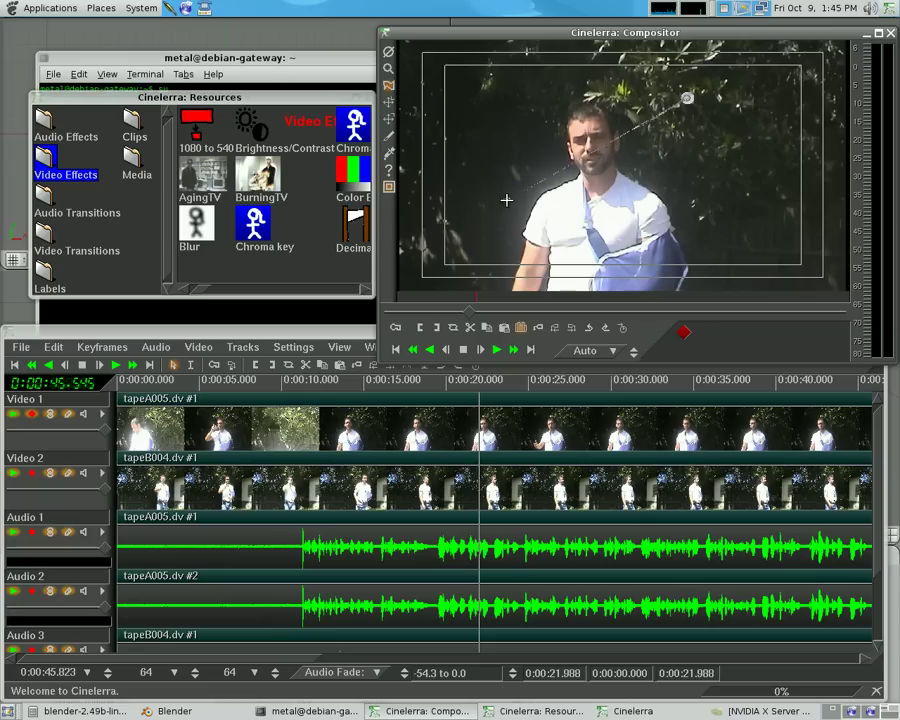
drag(620, 164, 726, 253)
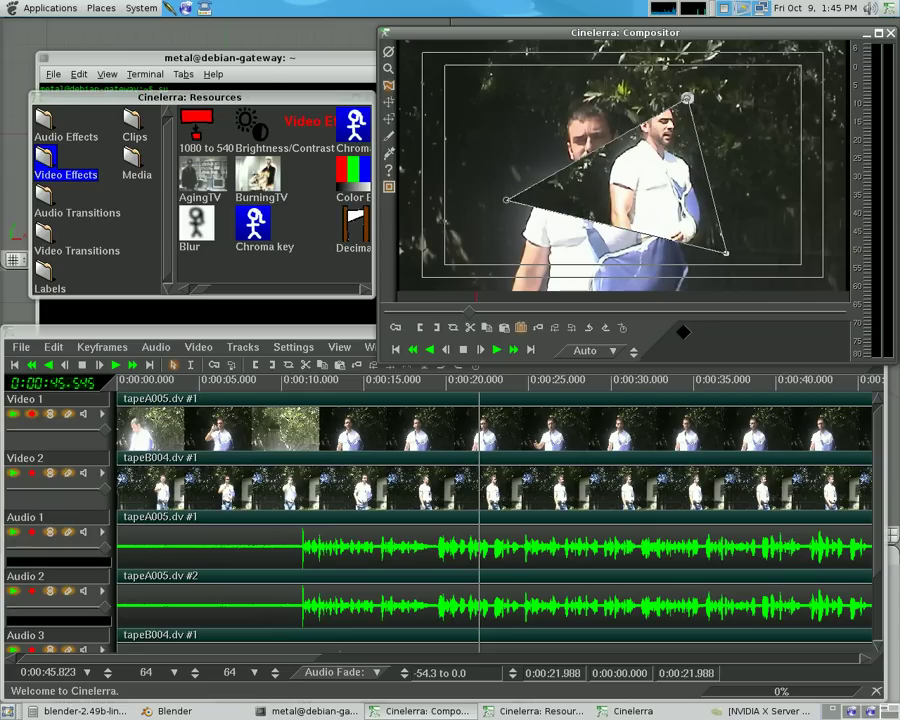
drag(505, 199, 618, 201)
drag(708, 164, 777, 138)
drag(651, 136, 632, 99)
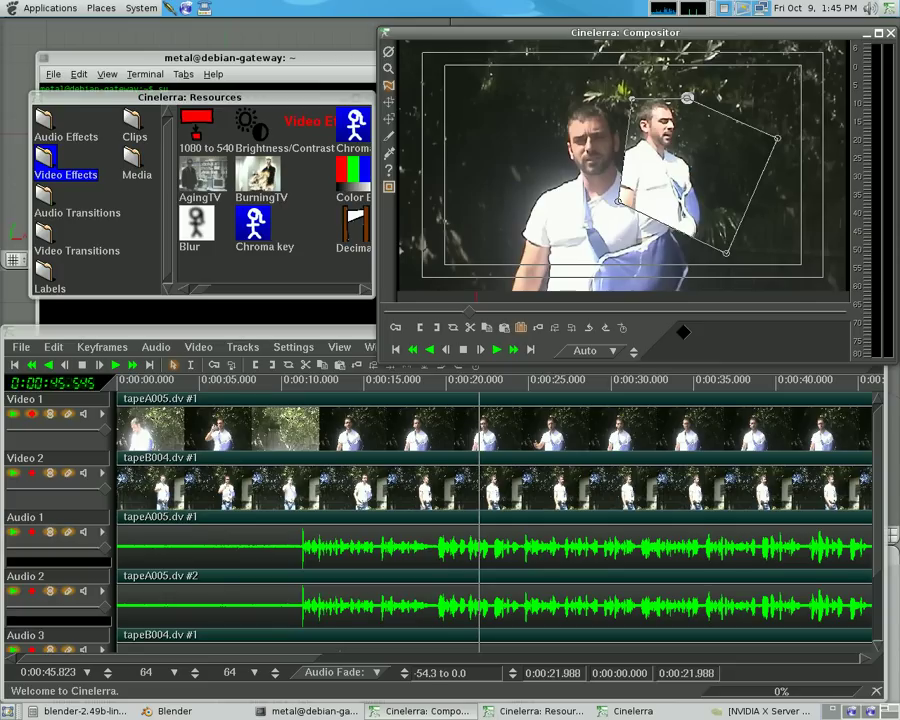
Enable keyframe generation while tweaking and widen the mask around the smaller man at 0:00:21.988.
click(224, 366)
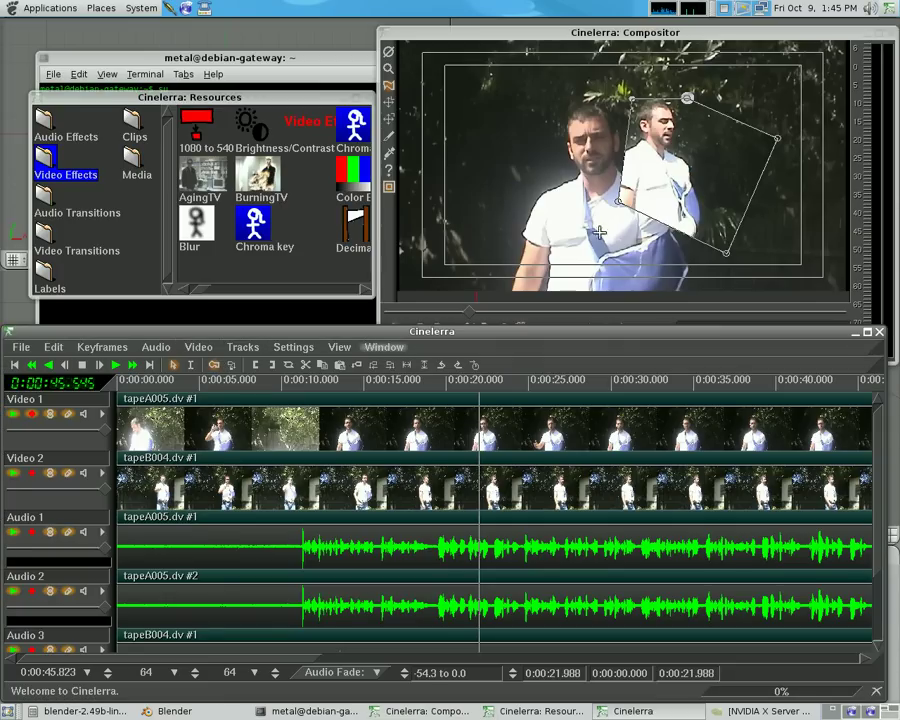
drag(619, 200, 615, 209)
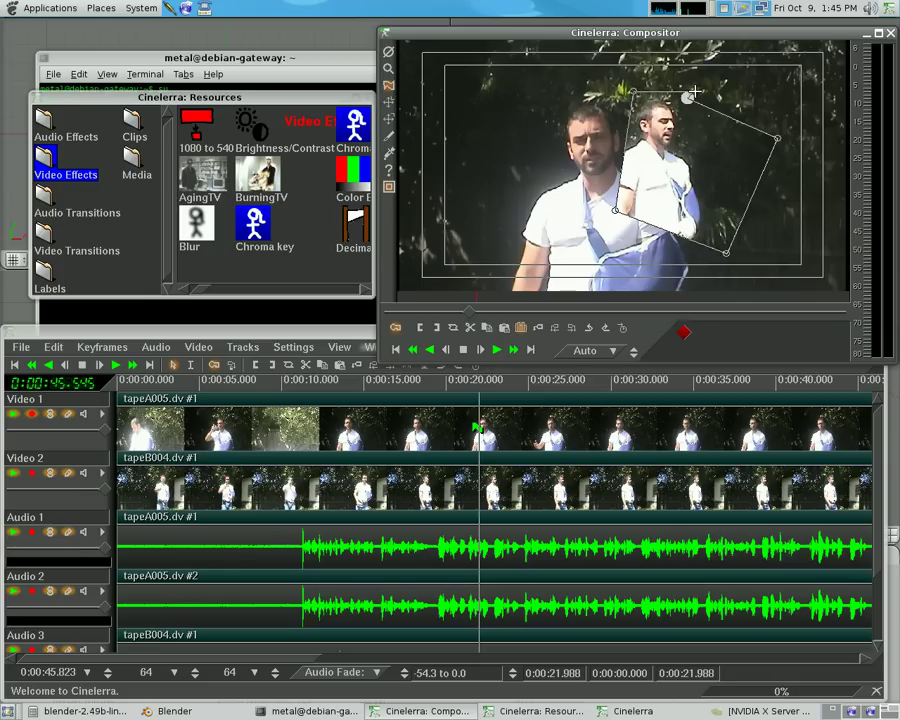
drag(687, 98, 723, 88)
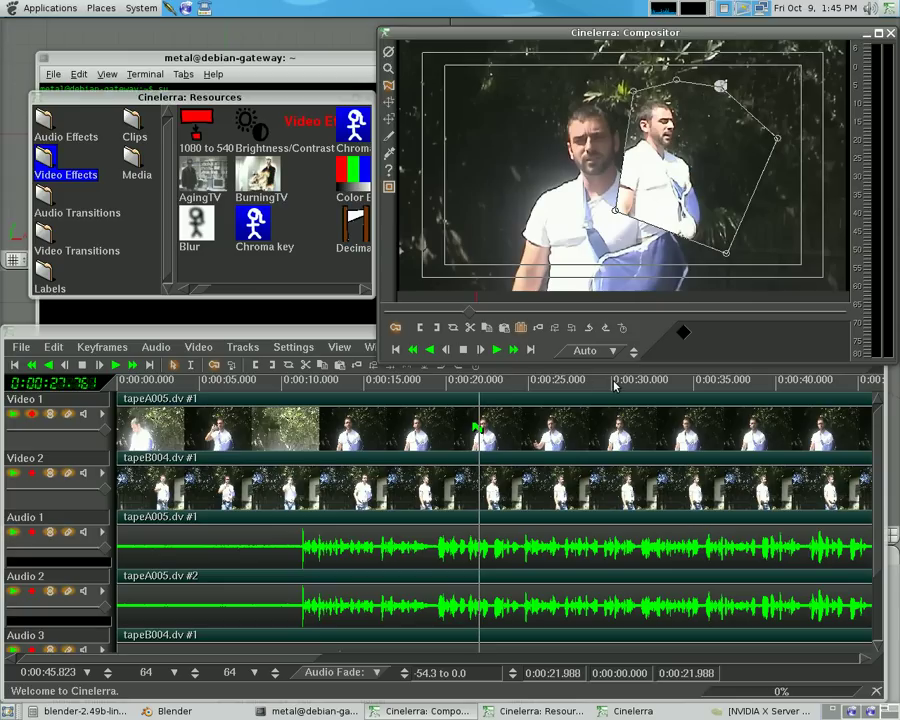
Keyframe the mask at 0:00:30.096 by moving its points away from the men onto the dark background beside them.
click(614, 385)
drag(632, 90, 719, 181)
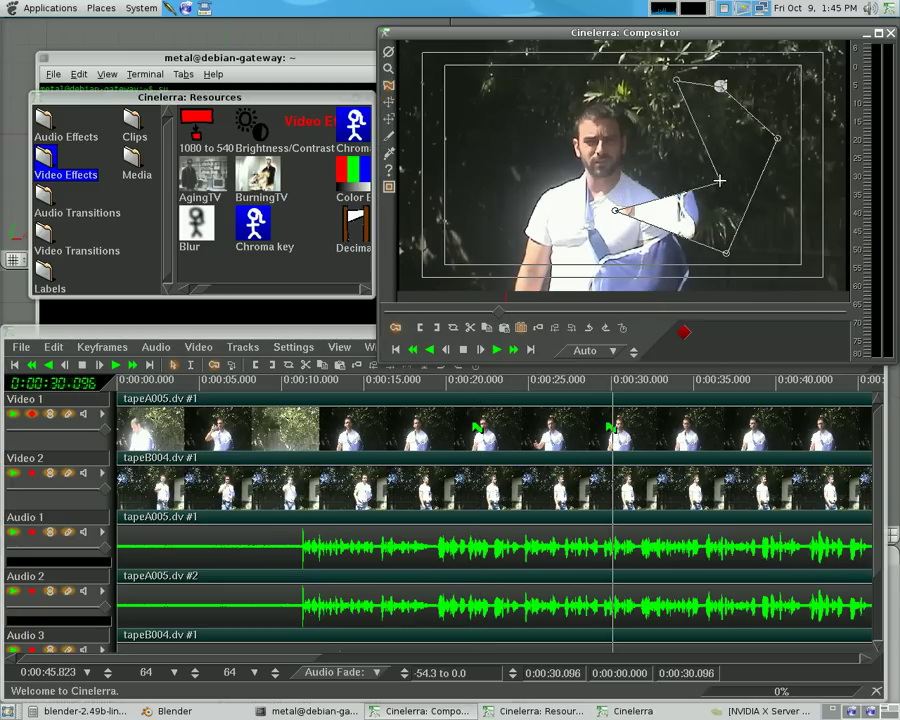
drag(626, 213, 734, 214)
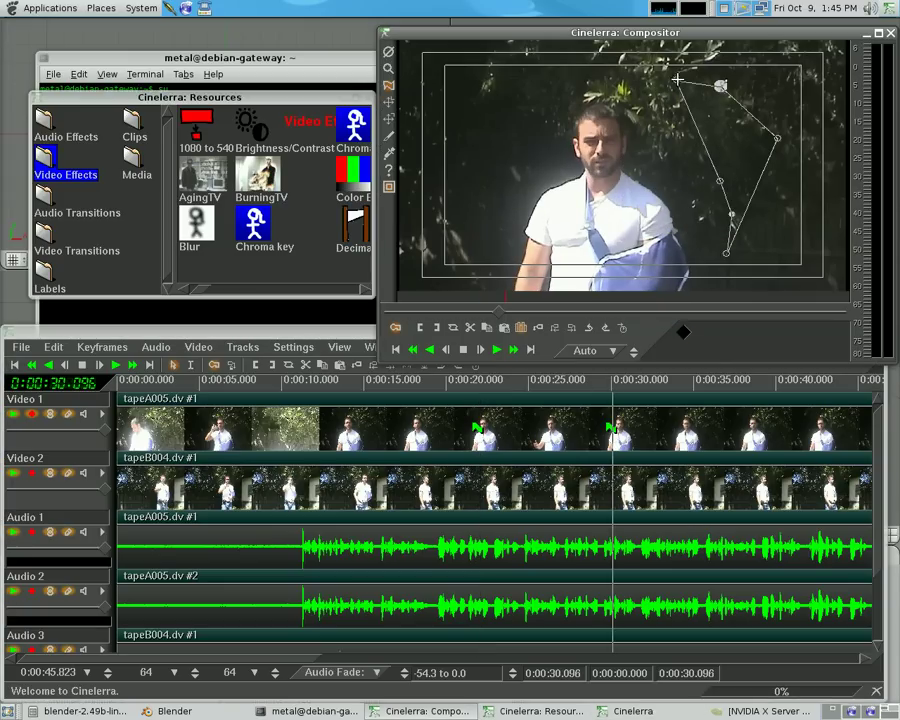
drag(677, 78, 768, 160)
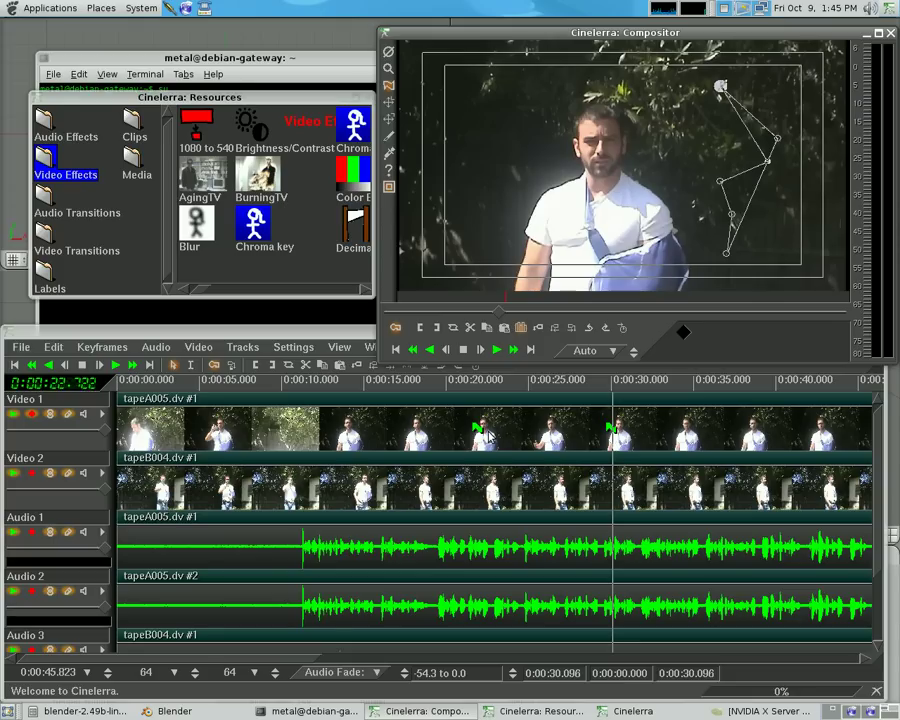
Keyframe the mask at 0:00:11.644 by moving its points toward the frame's upper edge, and scrub back to 0:00:07.741.
drag(630, 393, 453, 411)
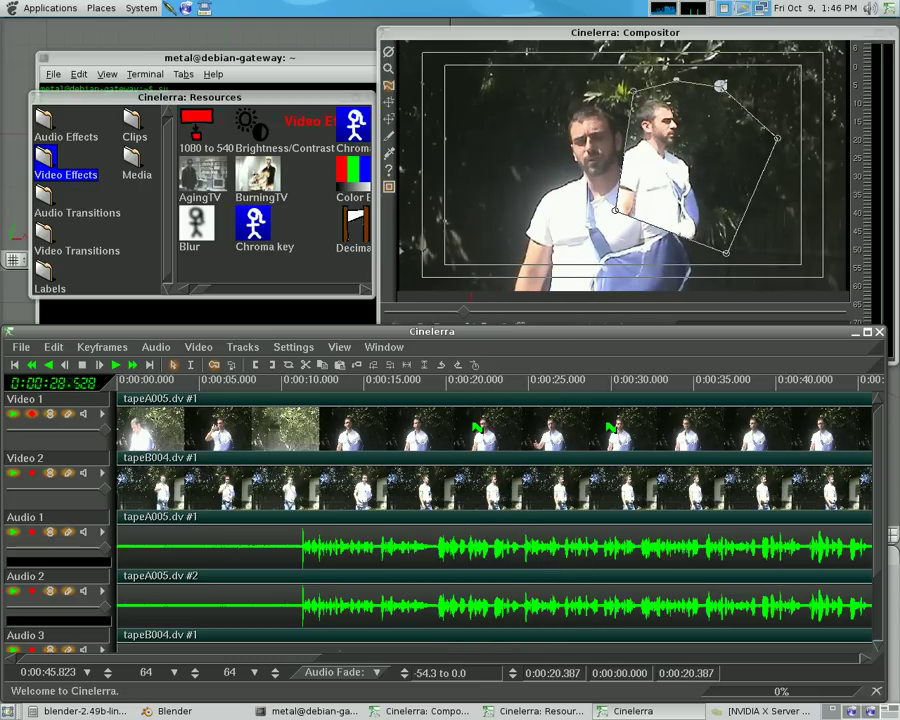
drag(465, 386, 308, 386)
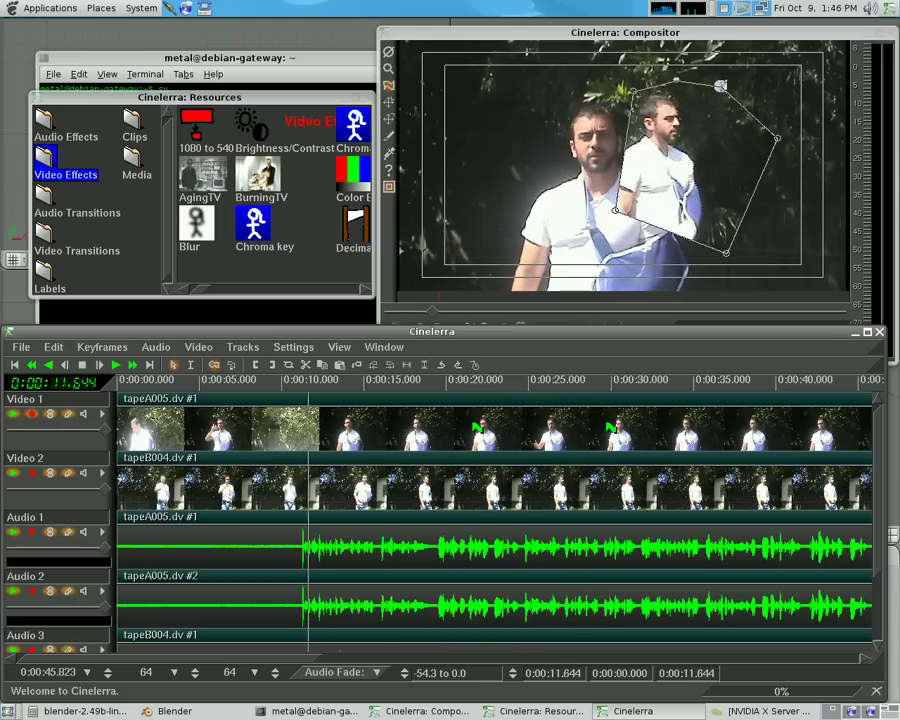
drag(726, 252, 678, 47)
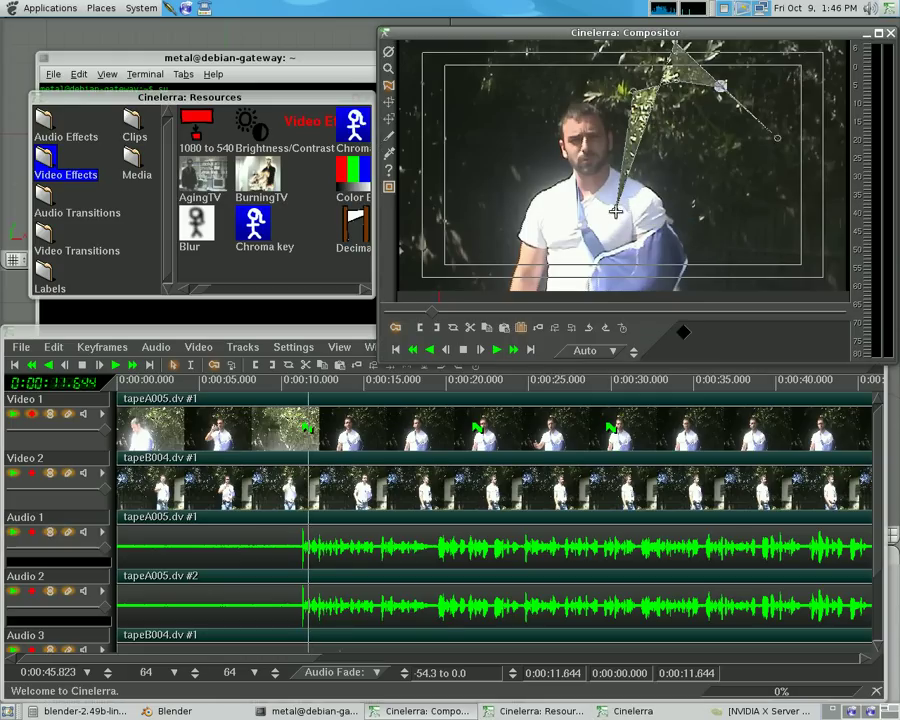
mouse_move(616, 211)
mouse_down()
mouse_move(622, 33)
mouse_move(659, 38)
mouse_up()
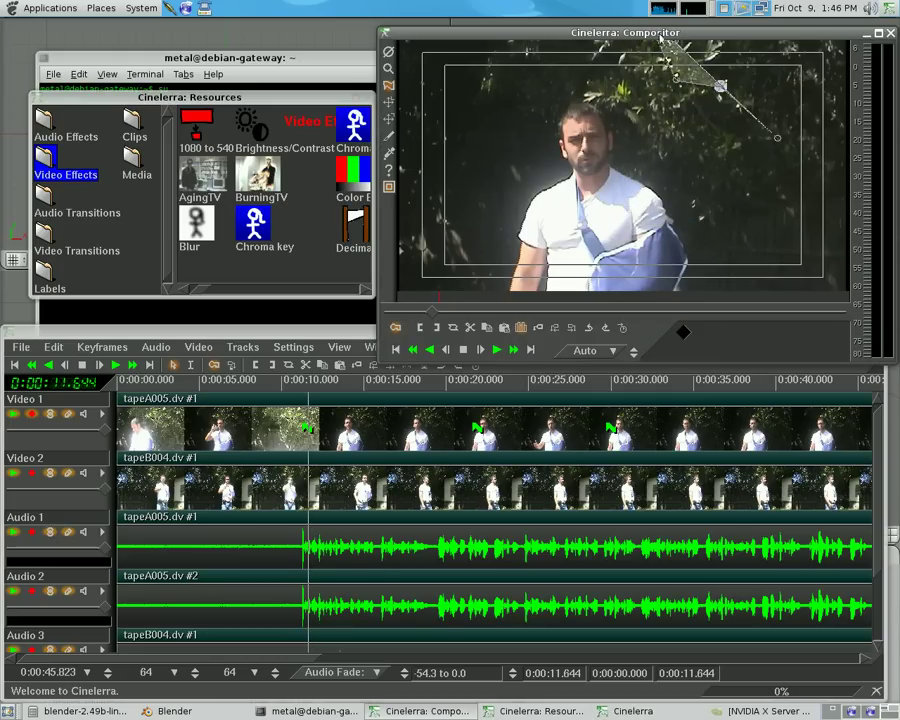
drag(677, 79, 731, 9)
drag(722, 78, 777, 137)
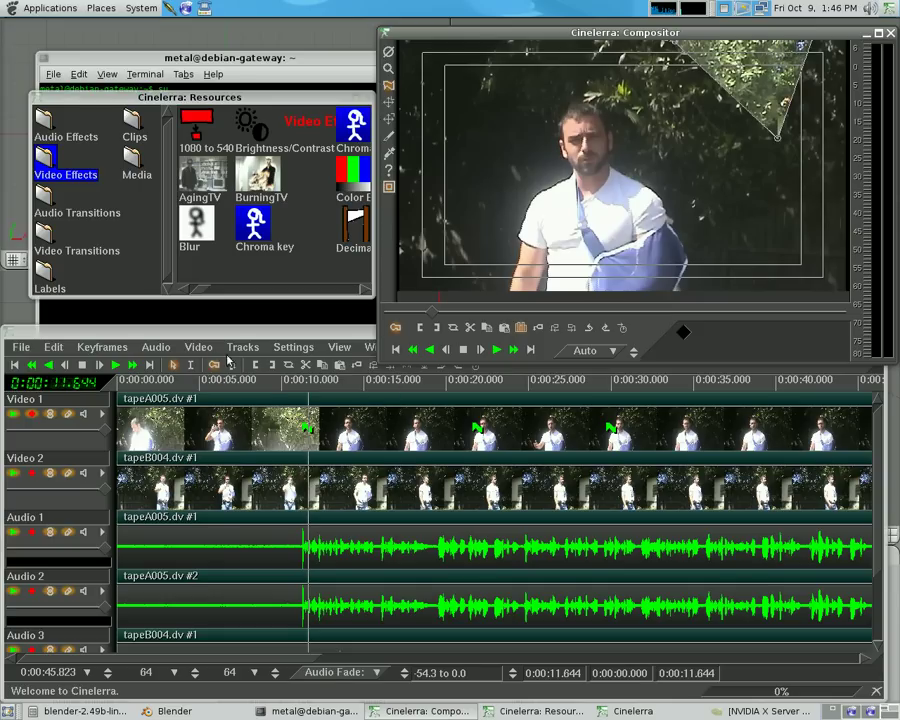
drag(310, 384, 244, 399)
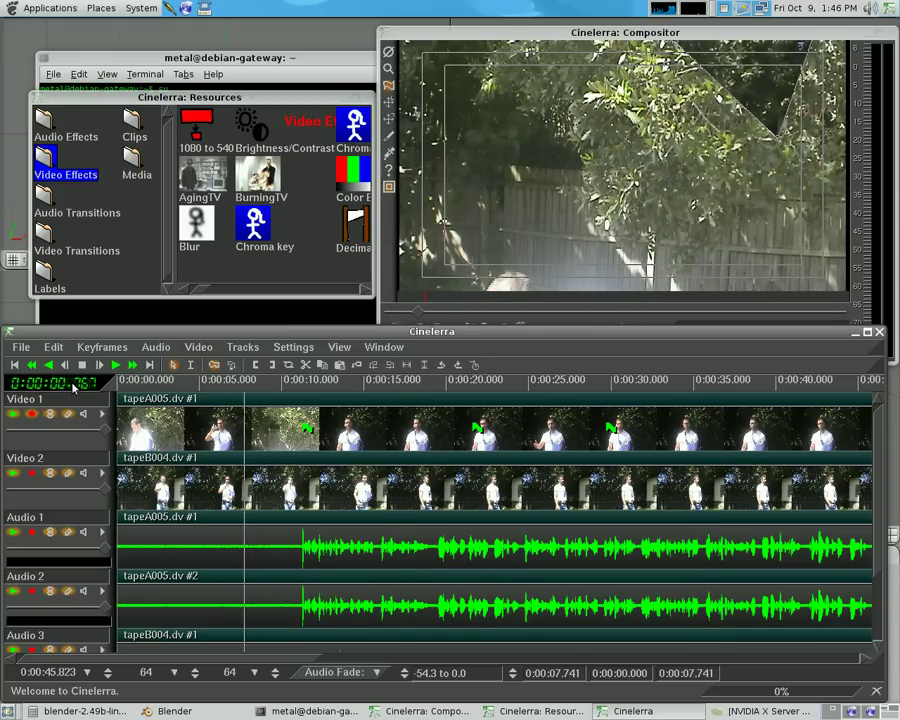
Open the recent project vid2.xml and preview its two overlapping video tracks at 0:00:04.838.
click(21, 347)
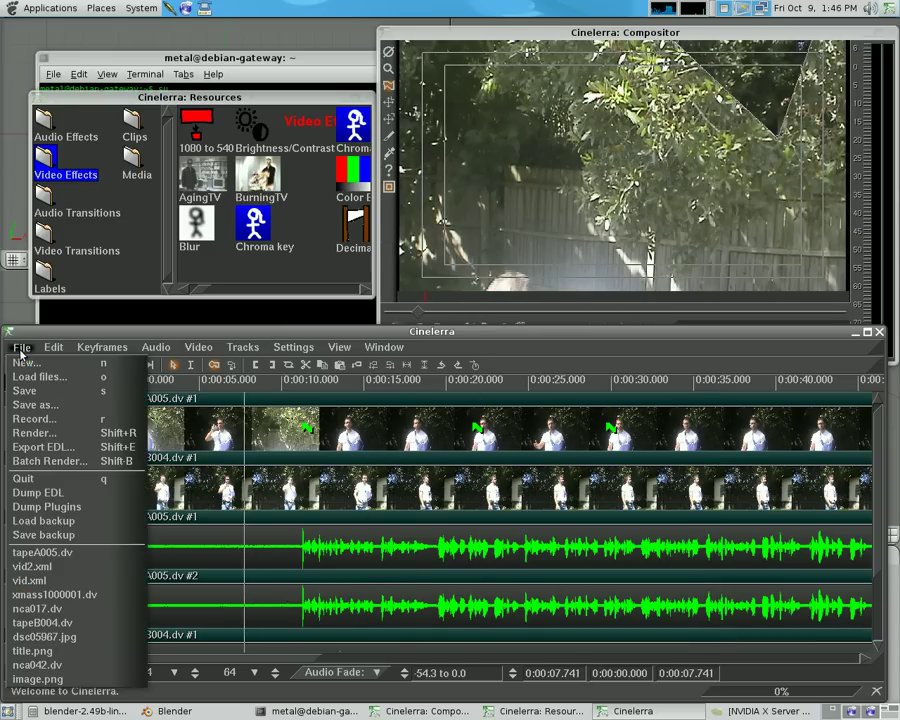
click(38, 566)
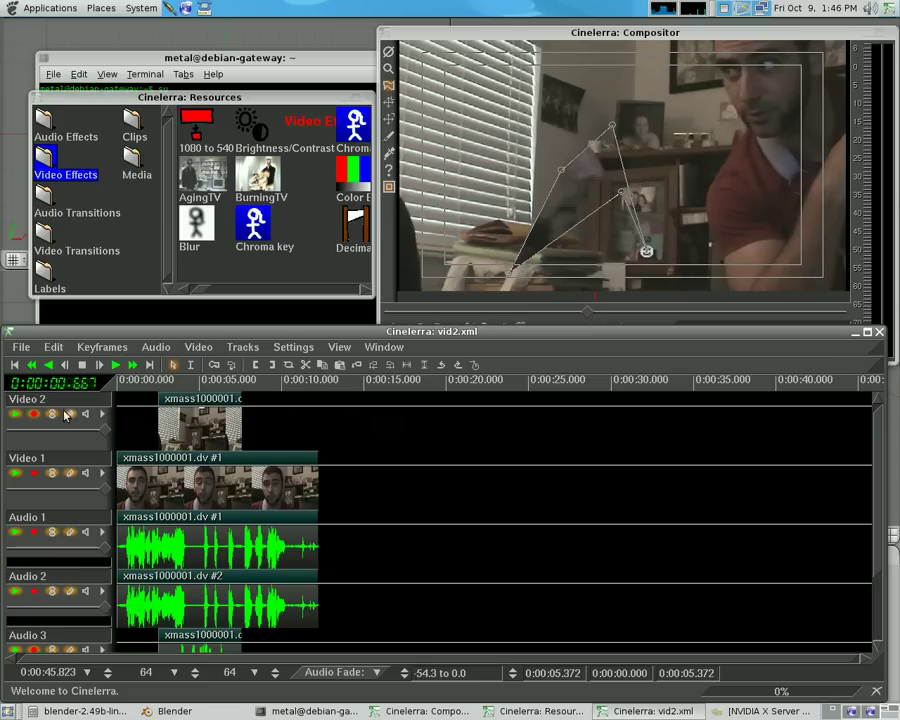
click(14, 415)
drag(126, 388, 198, 398)
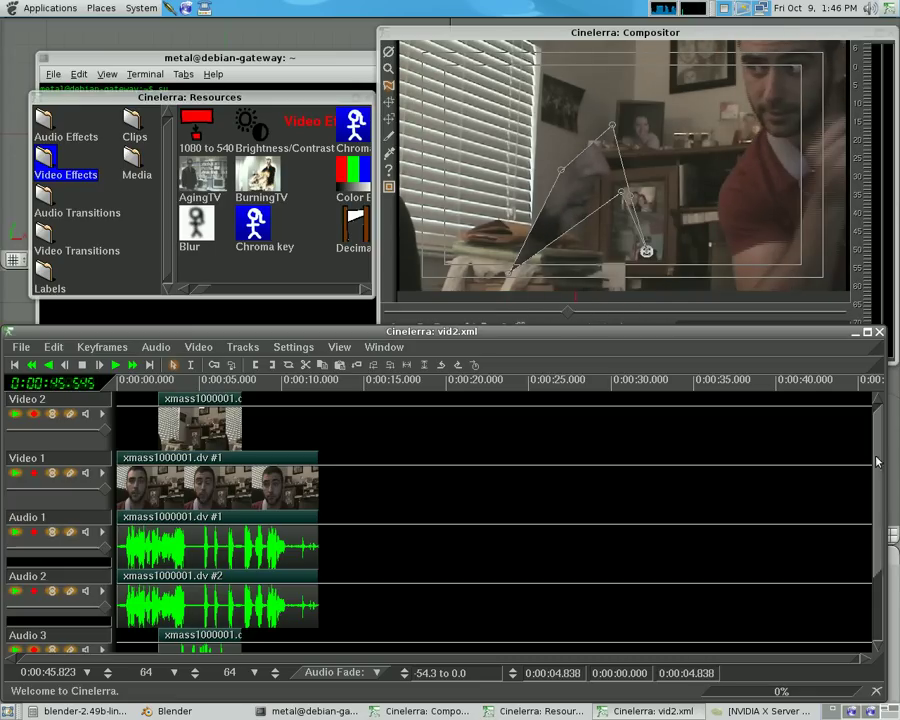
Lower the Video 2 track's fade to roughly halfway so its clip blends with Video 1.
scroll(869, 527, down, 2)
scroll(869, 532, down, 1)
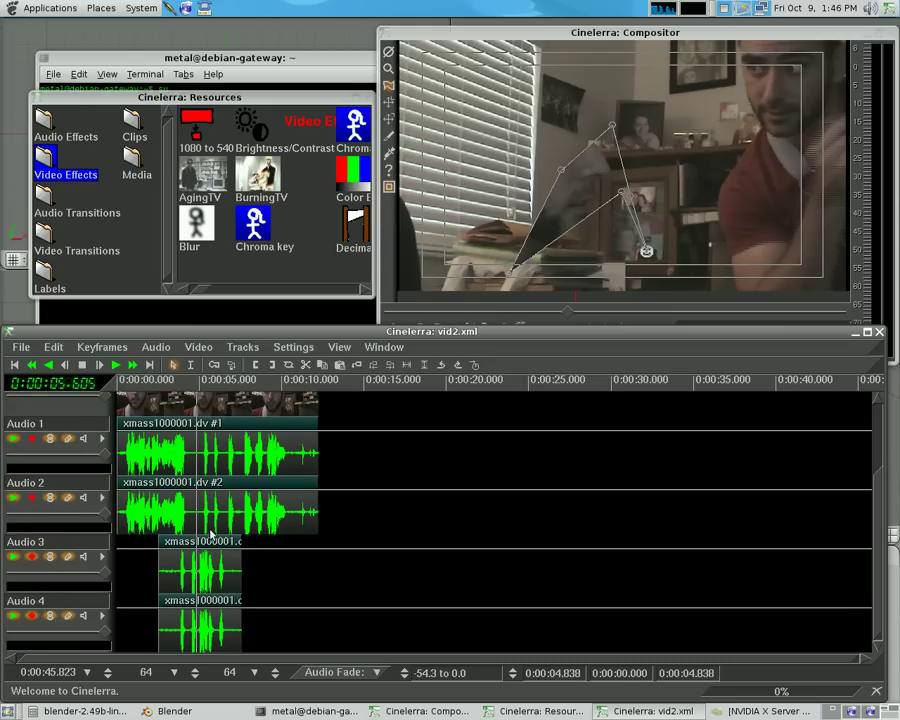
scroll(868, 460, up, 1)
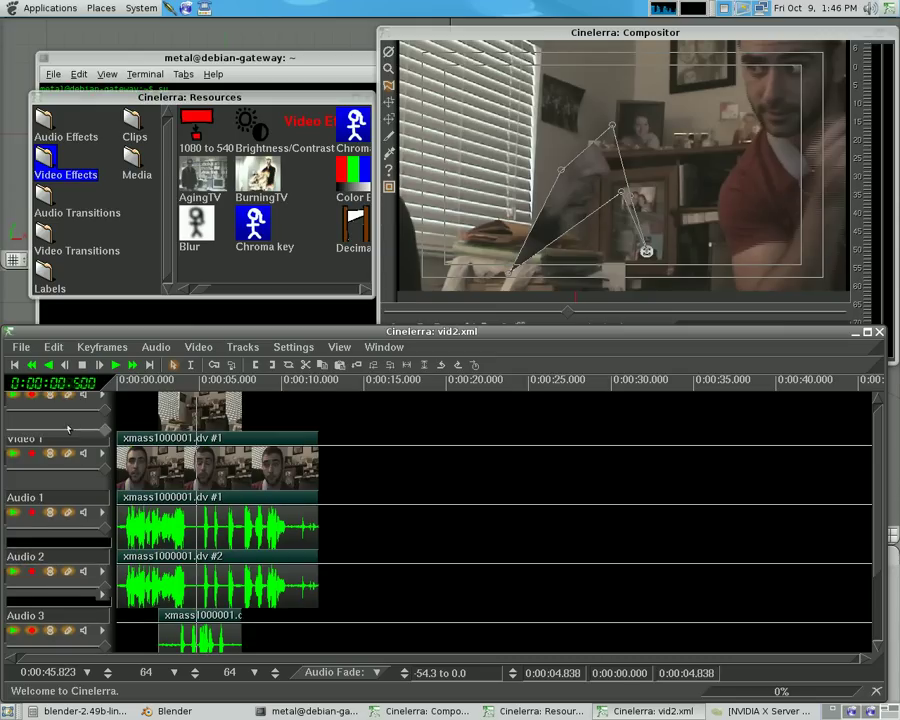
scroll(101, 436, up, 2)
drag(78, 436, 61, 437)
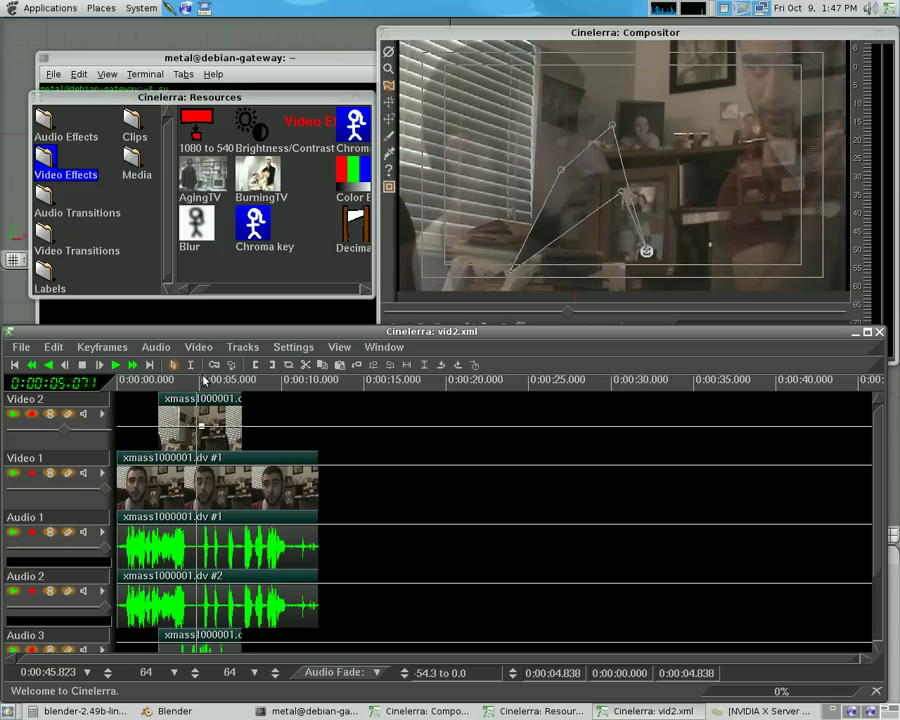
Play the faded overlay from 0:00:02.535 and stop playback once the Video 2 clip has ended.
drag(194, 382, 160, 398)
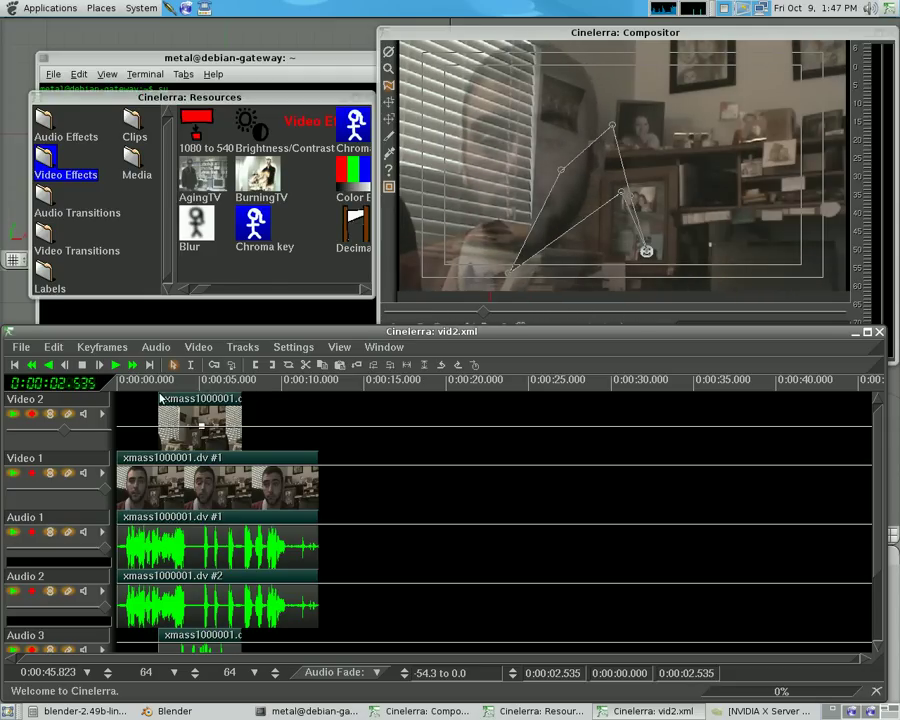
click(115, 367)
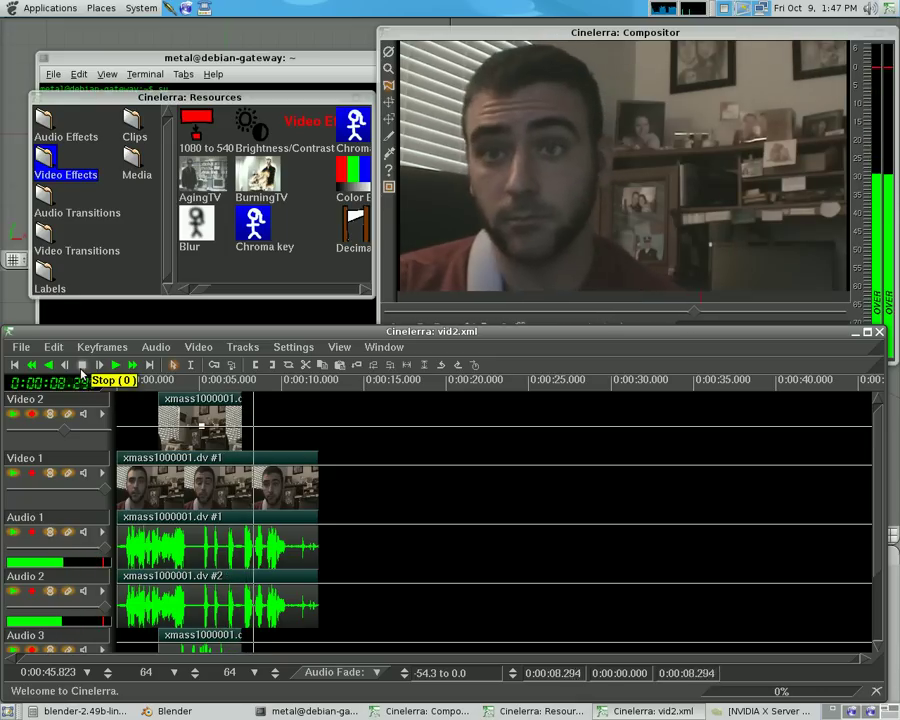
click(83, 366)
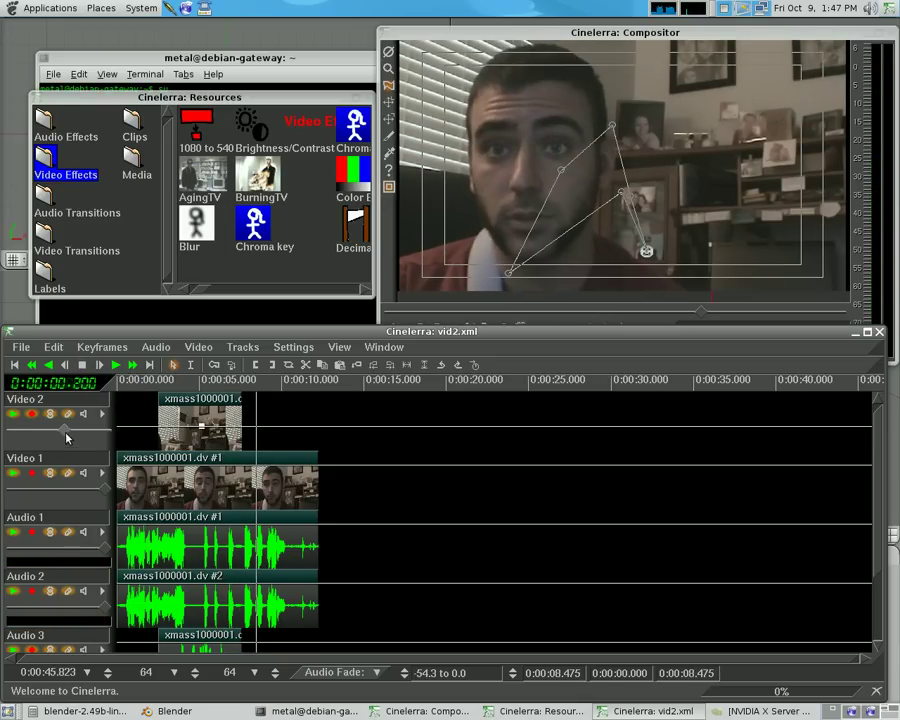
Restore the Video 2 track's fade to full and move the playhead to 0:00:03.903 within its clip.
drag(66, 437, 115, 440)
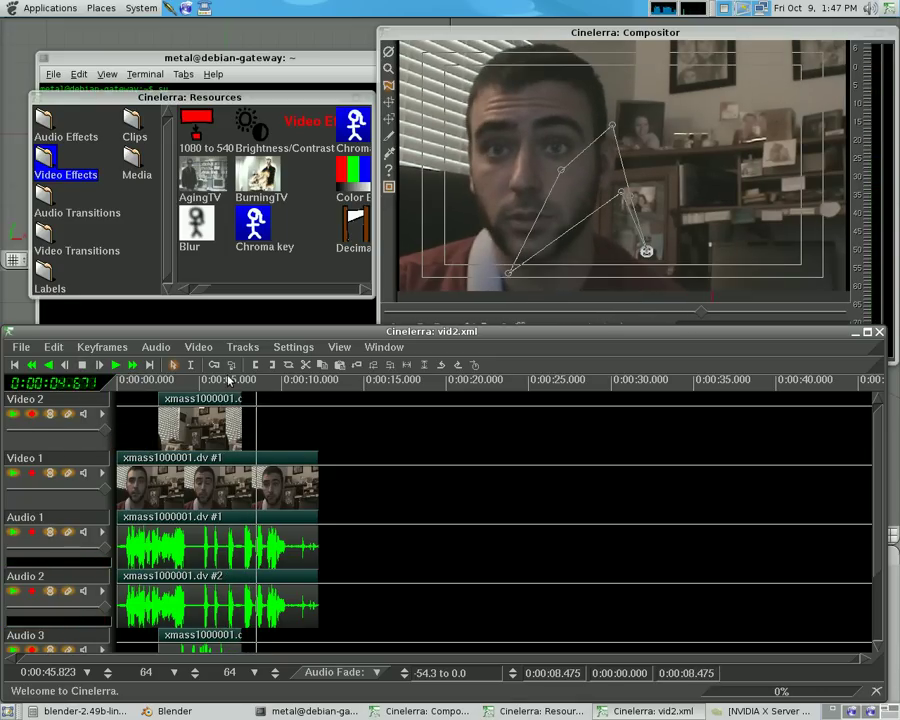
drag(228, 379, 183, 393)
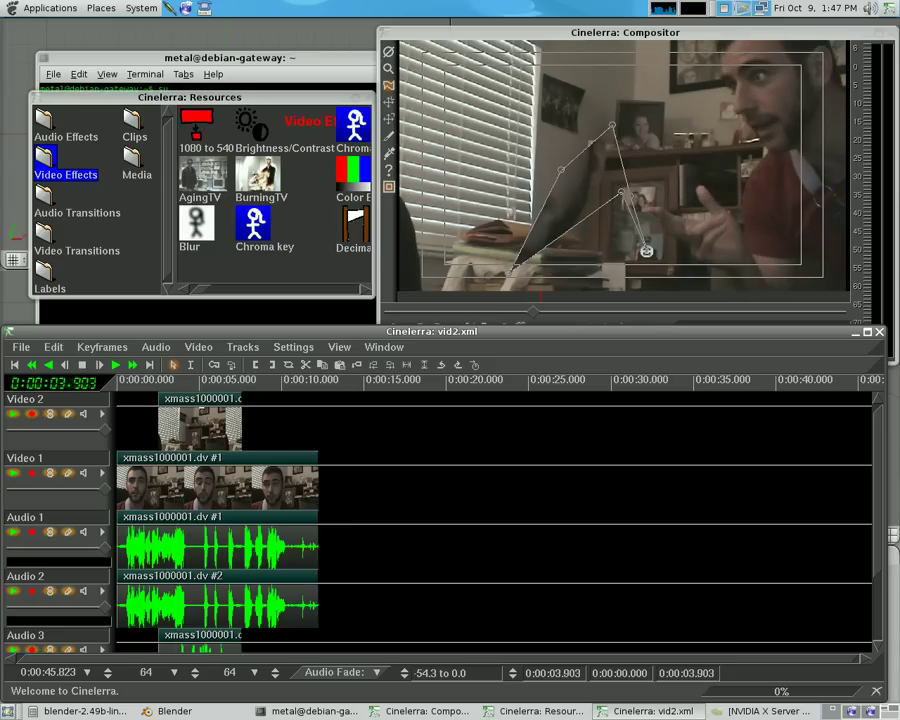
Reshape the mask at 0:00:03.903 by moving its points out to the frame edges, revealing Video 1 across the left half.
click(646, 250)
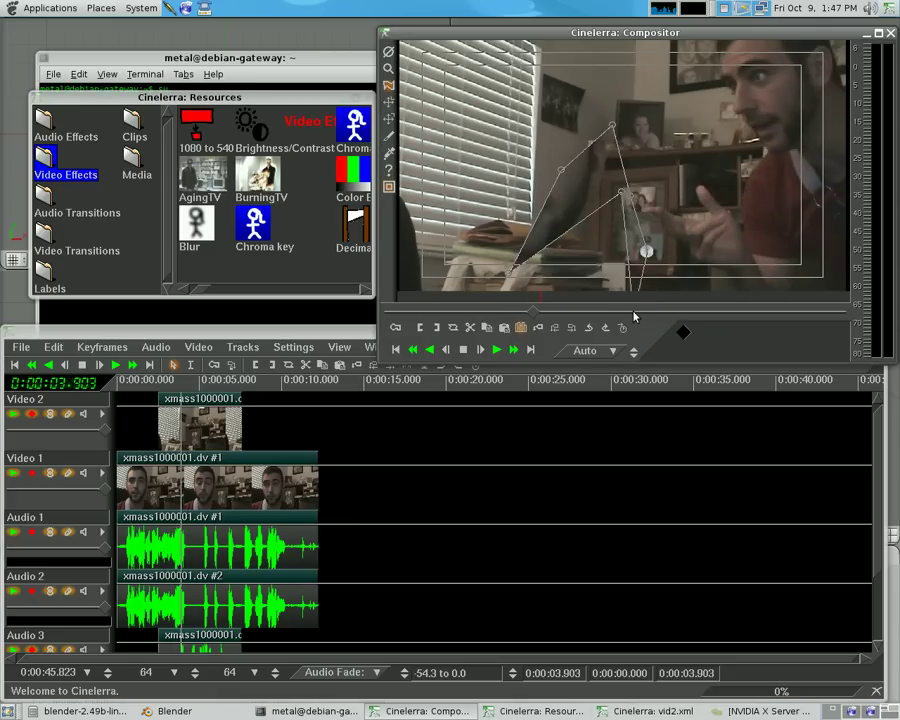
drag(616, 195, 376, 336)
drag(508, 271, 342, 26)
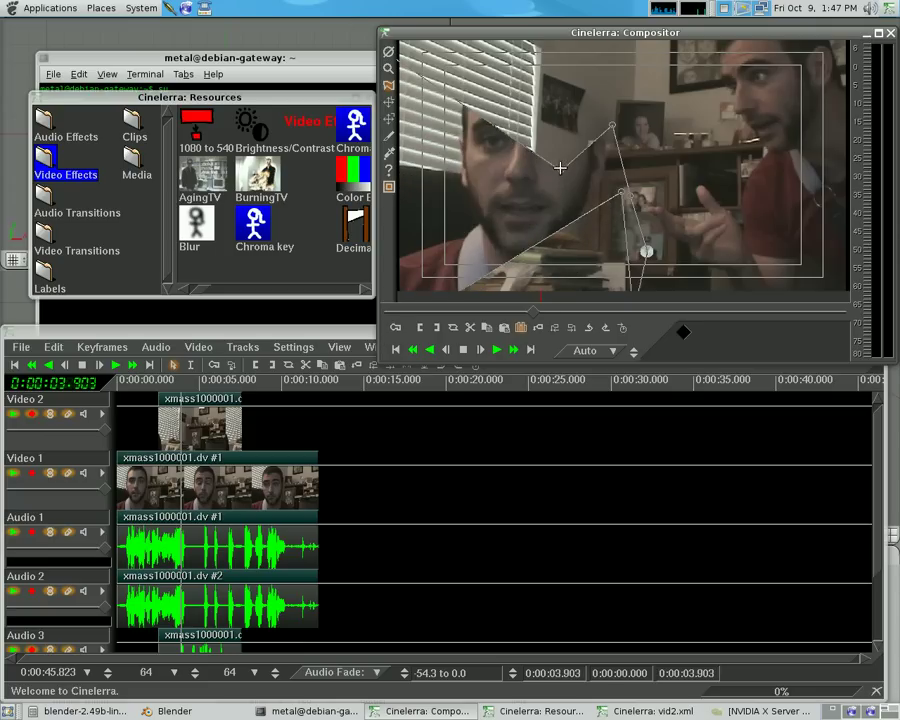
drag(560, 168, 563, 7)
drag(613, 123, 657, 40)
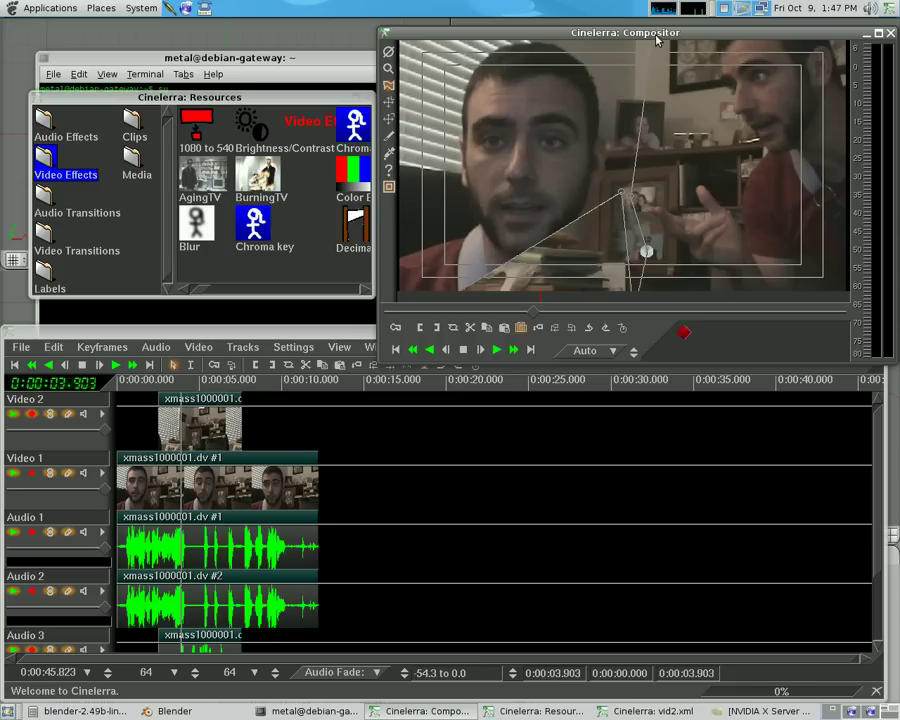
drag(618, 192, 646, 287)
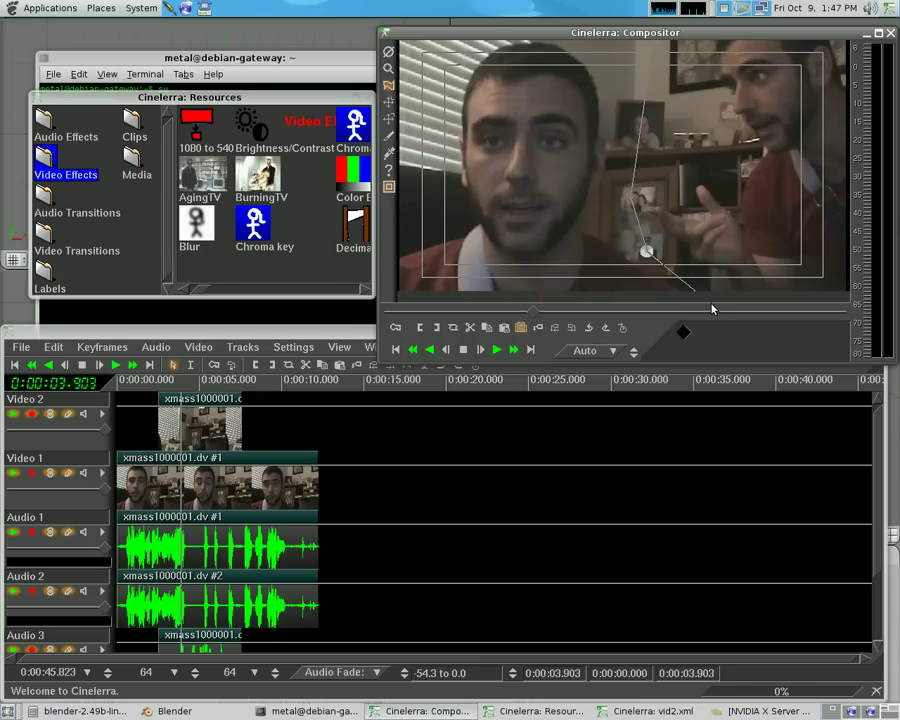
Play the masked composite from shortly before the Video 2 clip starts and stop playback after that clip ends.
mouse_move(168, 397)
mouse_down()
mouse_move(153, 394)
mouse_move(276, 407)
mouse_move(153, 391)
mouse_up()
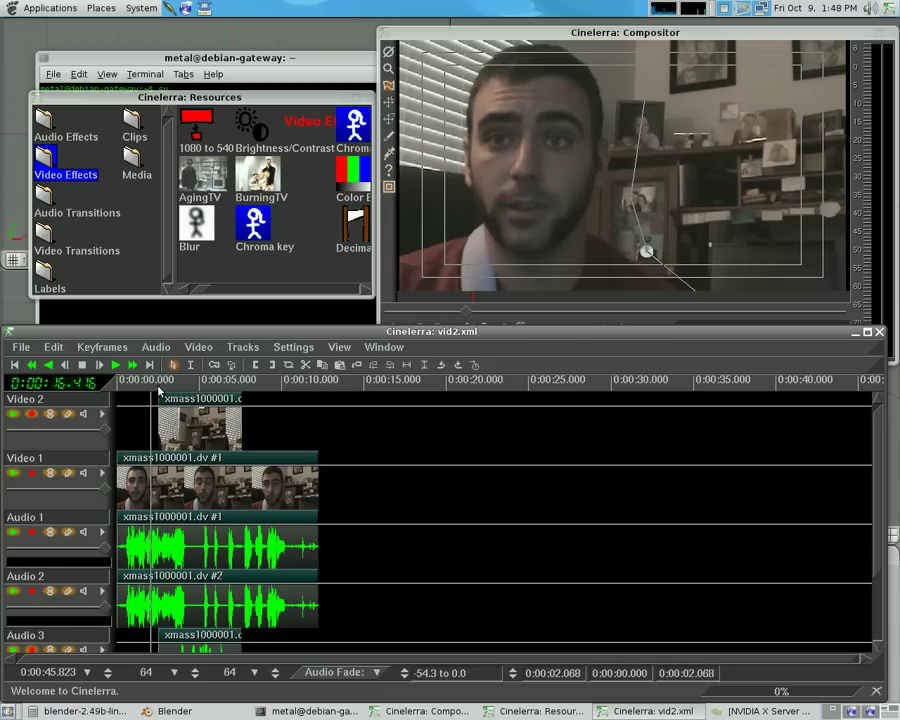
drag(158, 392, 140, 390)
click(116, 365)
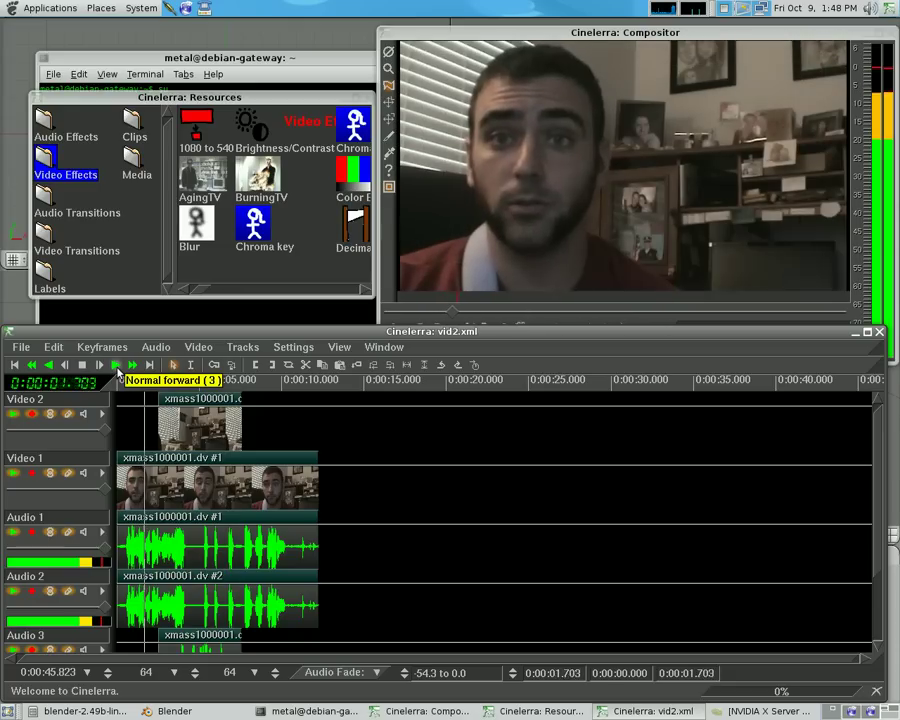
key(XF86AudioRaiseVolume)
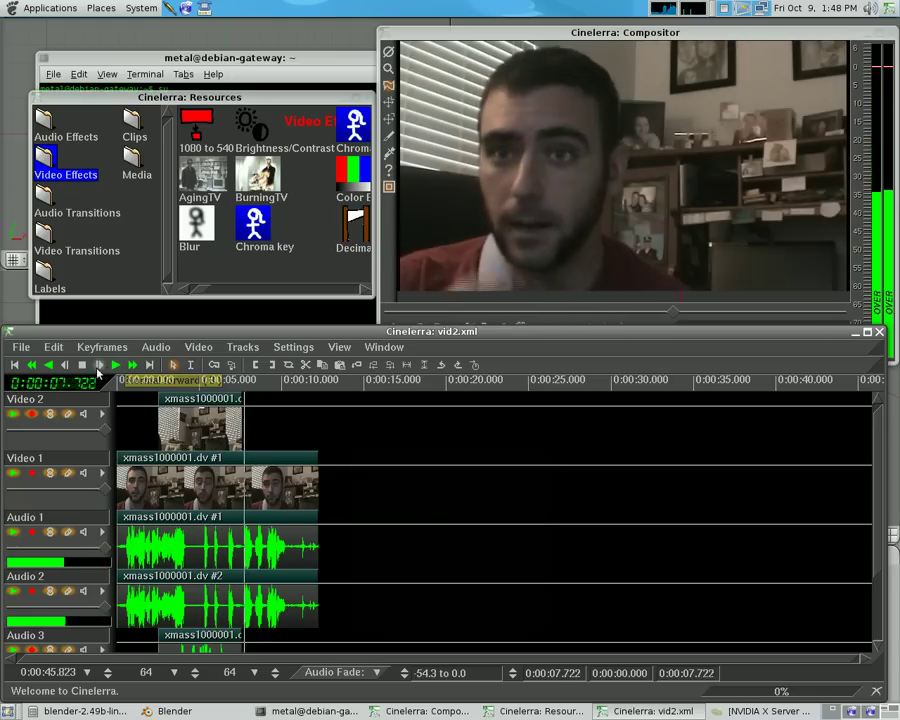
click(83, 366)
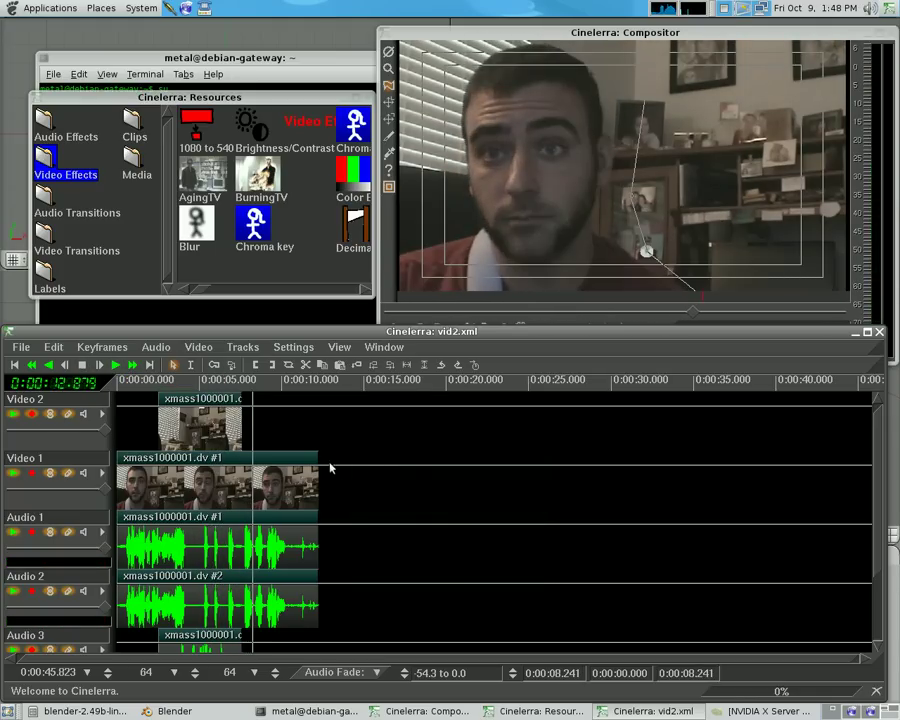
Arm the Video 1, Audio 1 and Audio 2 tracks and trim the ends of their clips to 0:00:11.077.
click(297, 467)
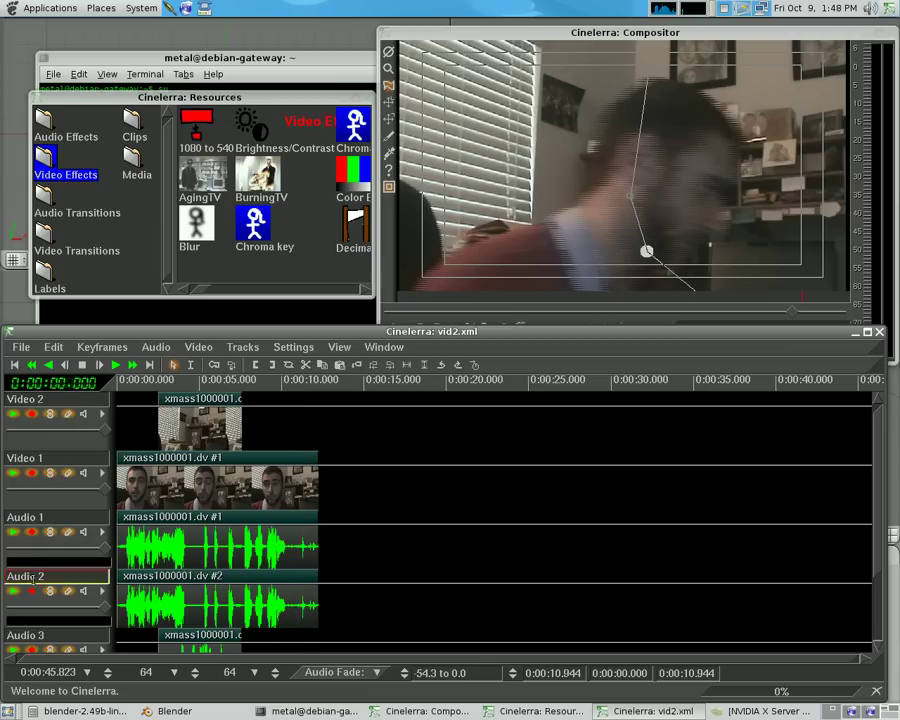
drag(315, 457, 334, 457)
click(278, 392)
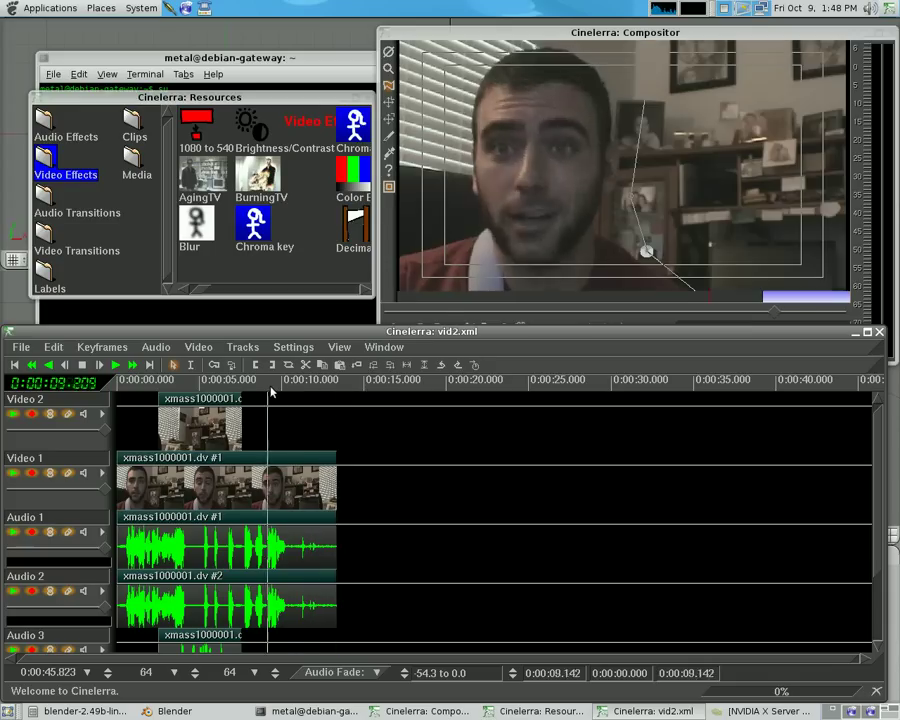
drag(279, 388, 299, 396)
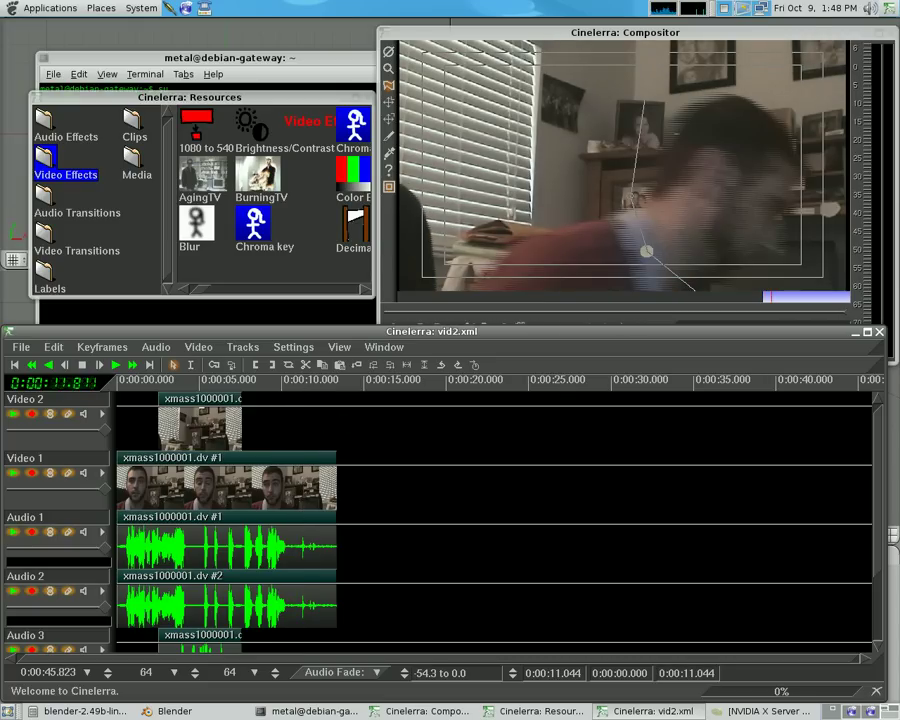
drag(300, 388, 291, 456)
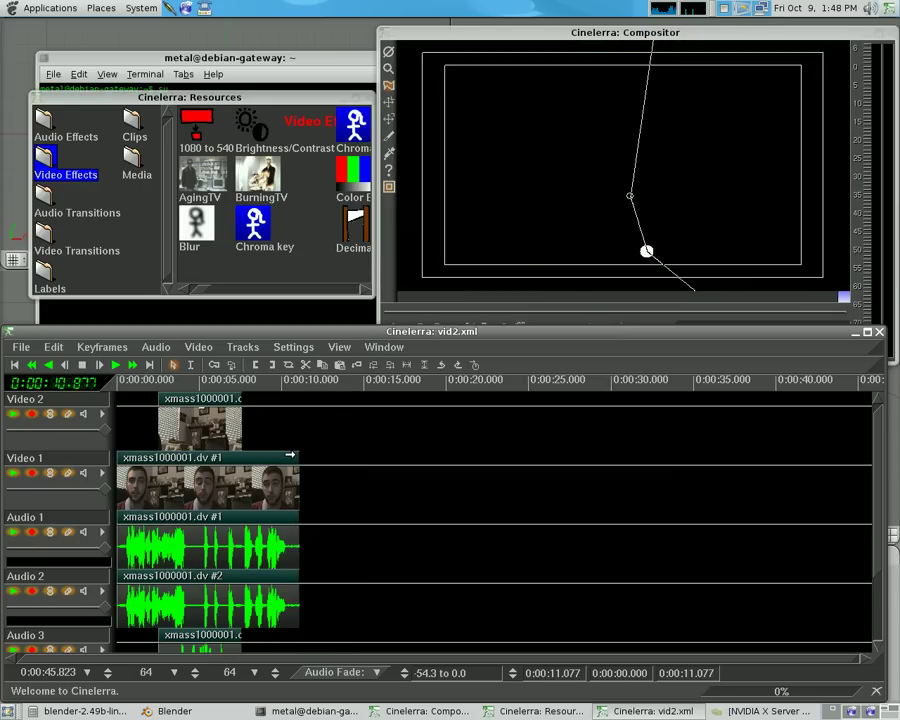
Render the whole project with audio and video as Raw DV to maskme1000, overwriting the existing file.
key(shift+r)
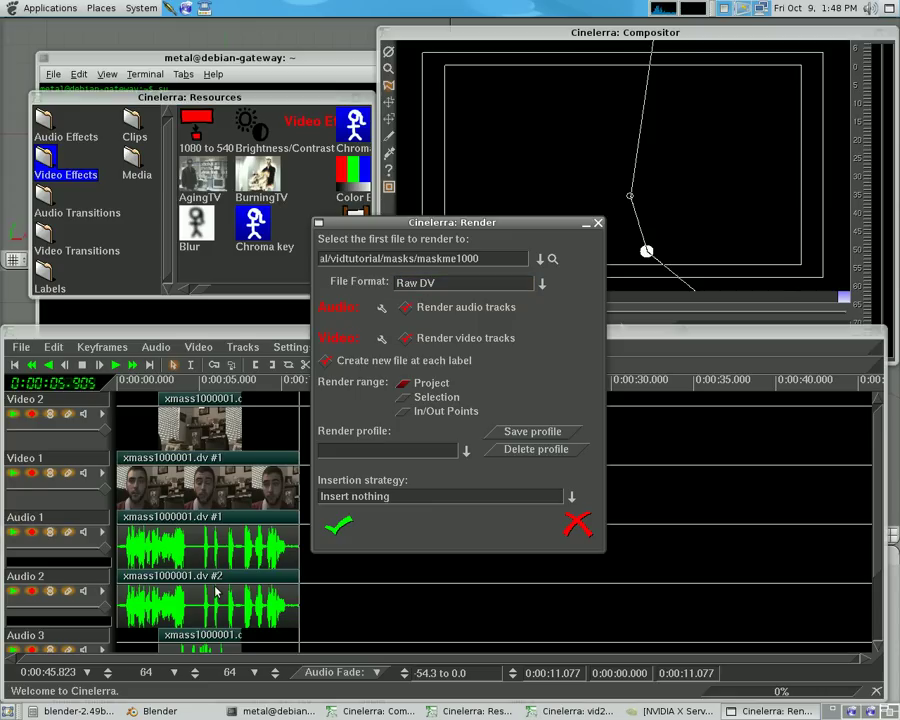
click(340, 524)
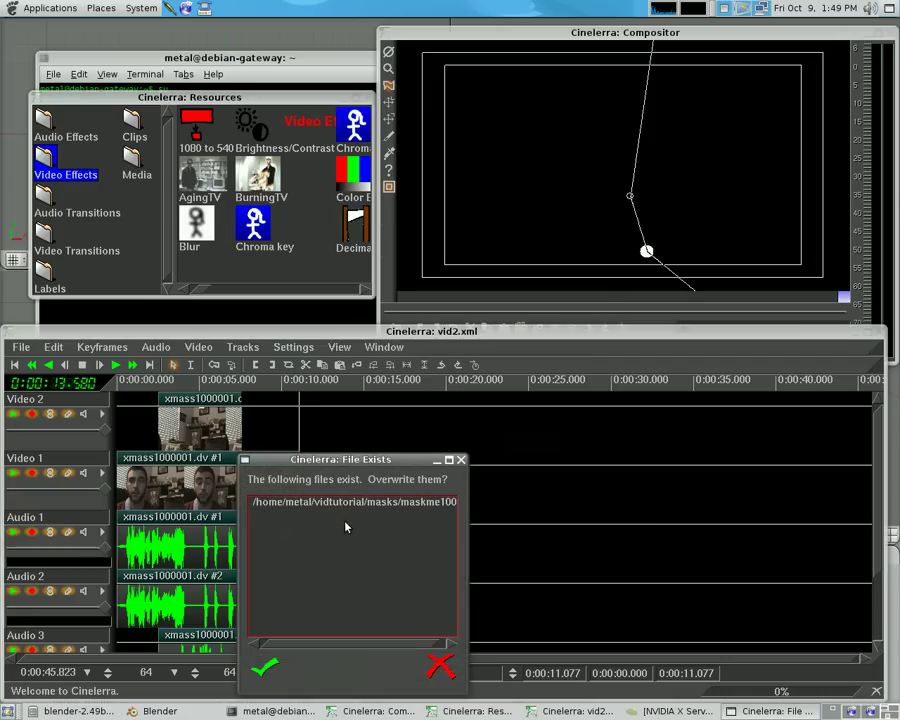
click(265, 668)
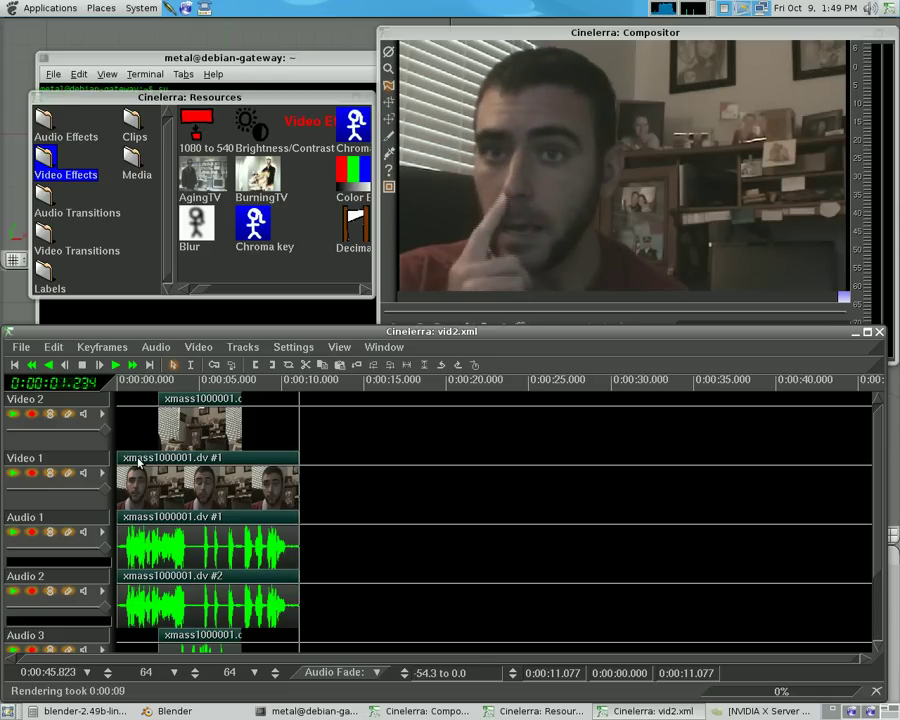
click(195, 478)
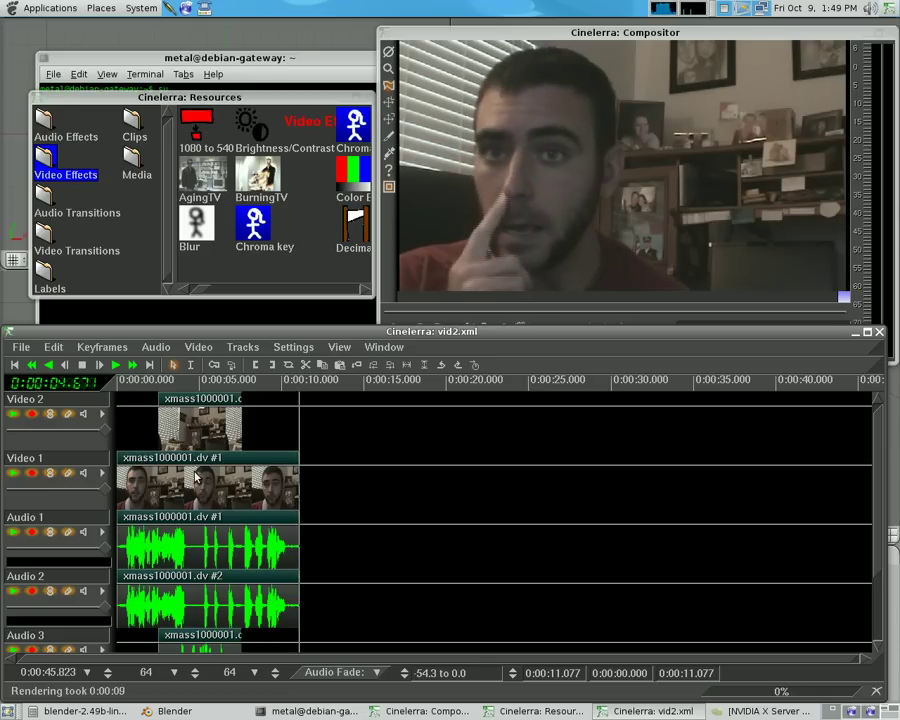